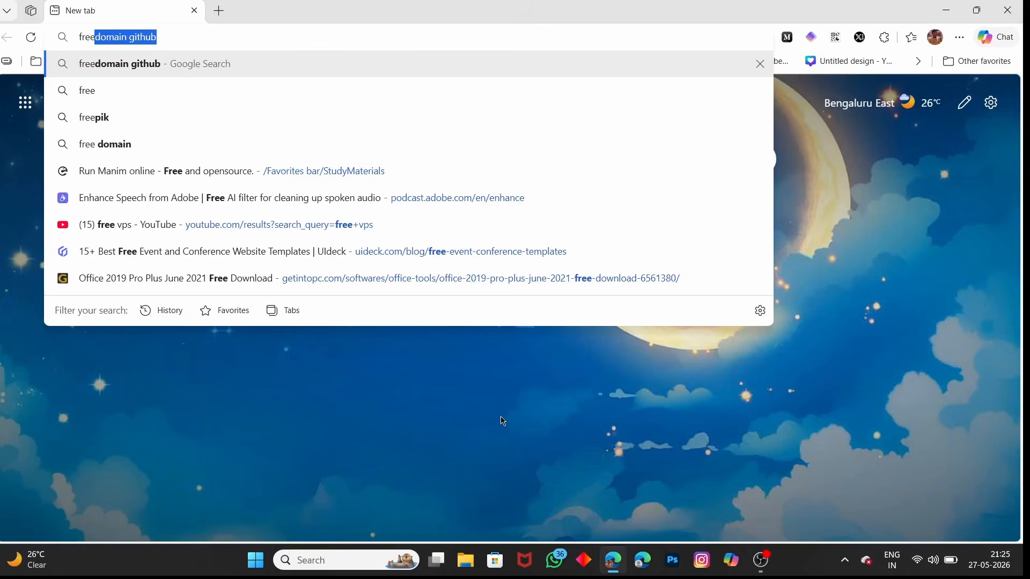
Step: Search Google for "freedomain github" and open the DigitalPlat FreeDomain repository
{"action": "key", "text": "Return"}
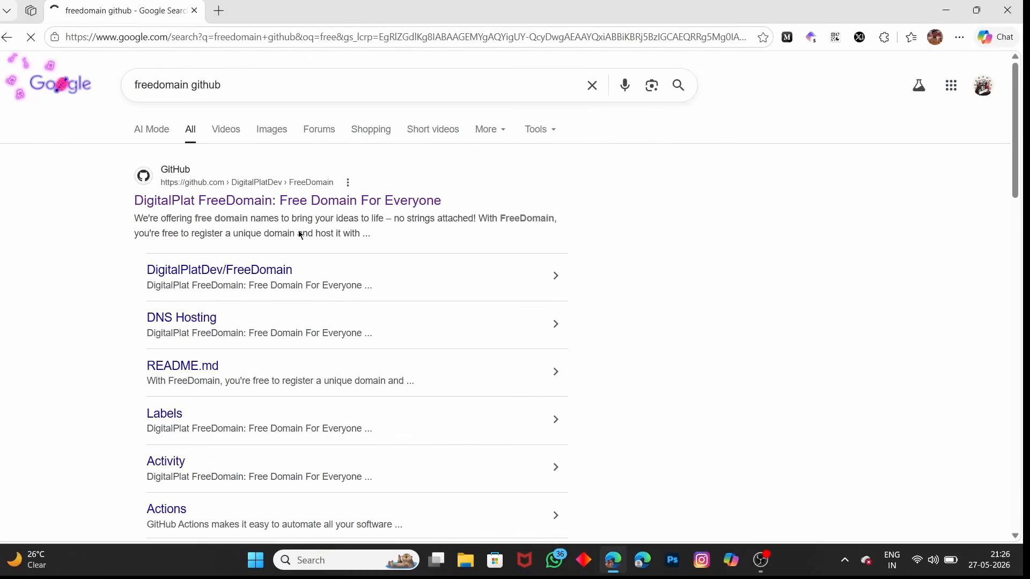
{"action": "left_click", "coordinate": [197, 198]}
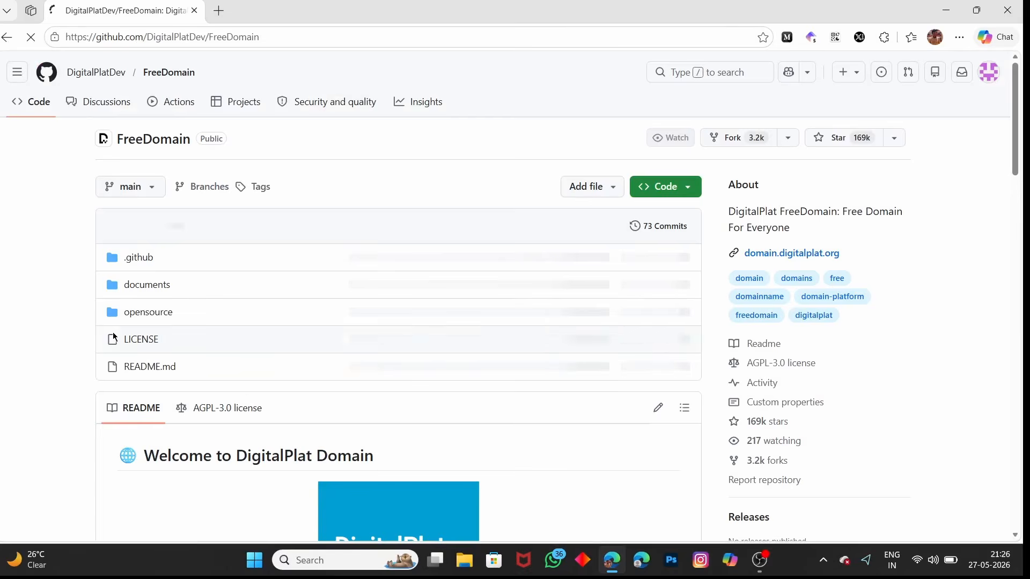
Step: Examine the repository's README, including the list of available domain extensions and the section on claiming a free domain
{"action": "scroll", "coordinate": [111, 275], "scroll_direction": "down", "scroll_amount": 5}
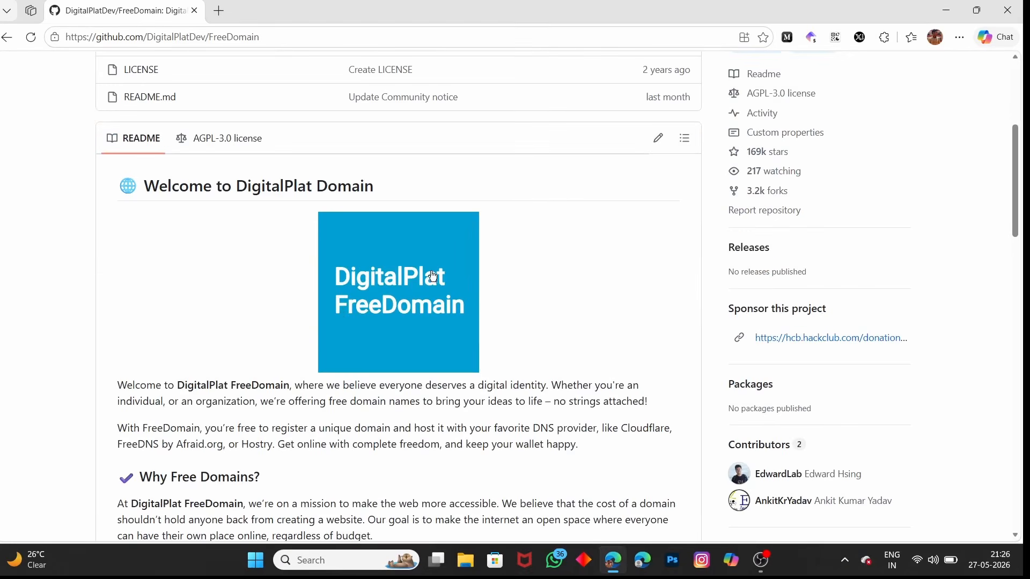
{"action": "scroll", "coordinate": [199, 370], "scroll_direction": "down", "scroll_amount": 3}
{"action": "scroll", "coordinate": [198, 370], "scroll_direction": "down", "scroll_amount": 1}
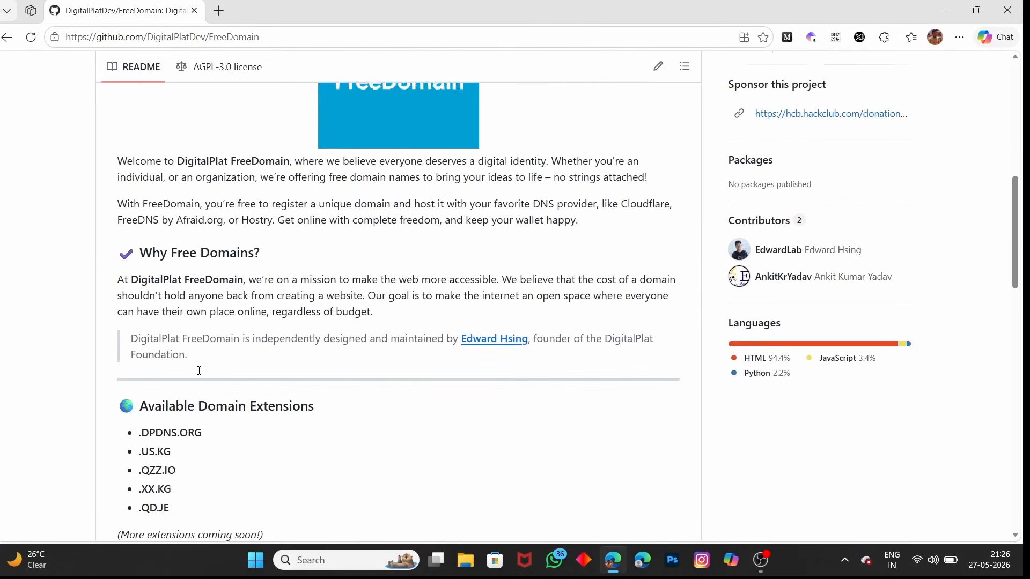
{"action": "scroll", "coordinate": [177, 405], "scroll_direction": "down", "scroll_amount": 2}
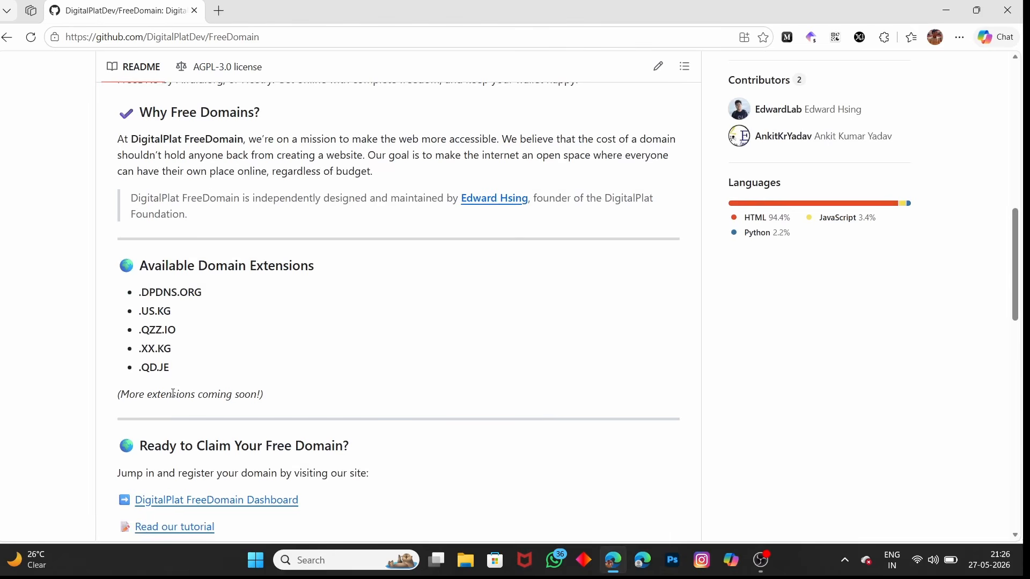
{"action": "left_click_drag", "start_coordinate": [179, 368], "coordinate": [140, 291]}
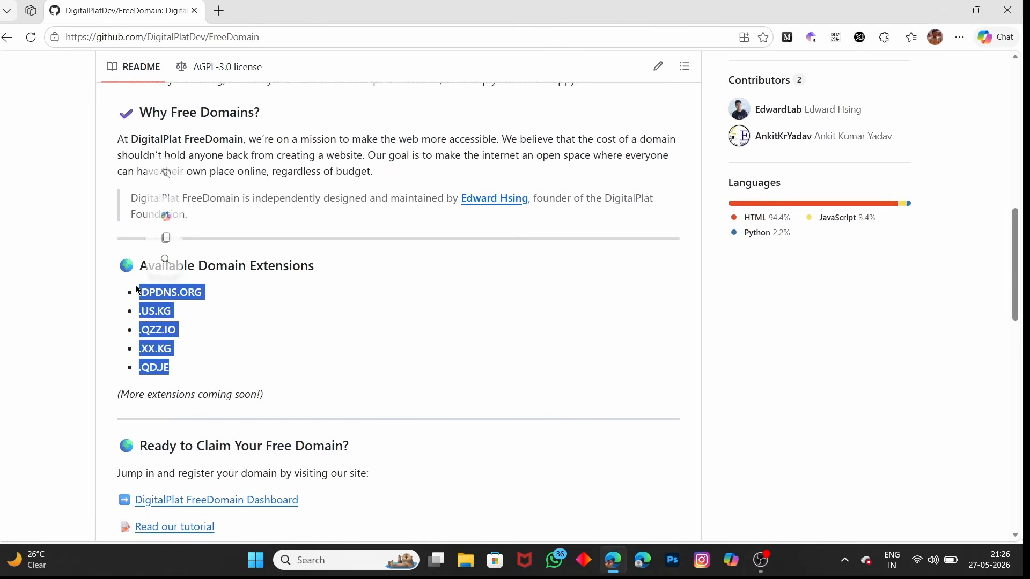
{"action": "scroll", "coordinate": [232, 312], "scroll_direction": "down", "scroll_amount": 3}
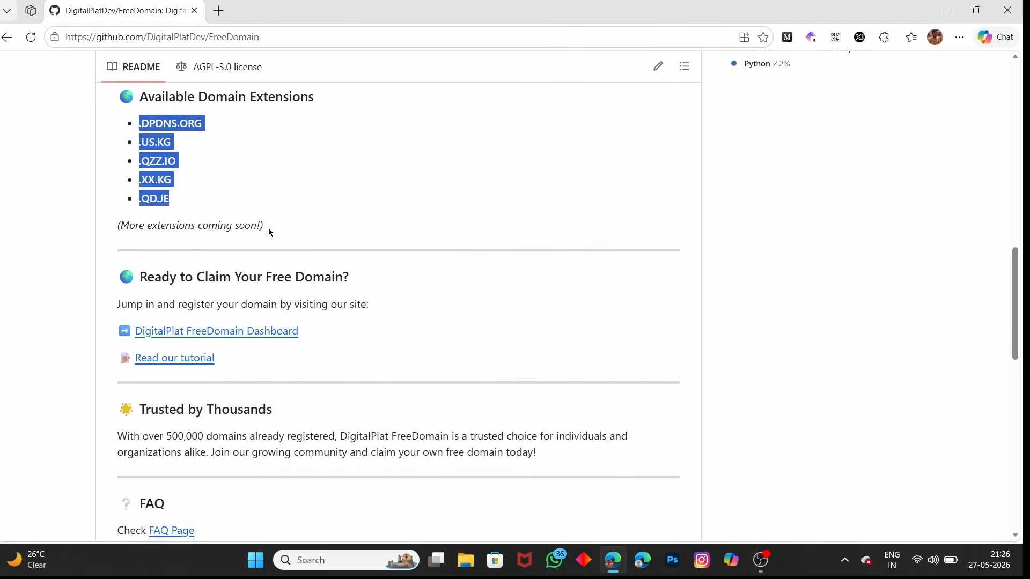
{"action": "left_click", "coordinate": [270, 232]}
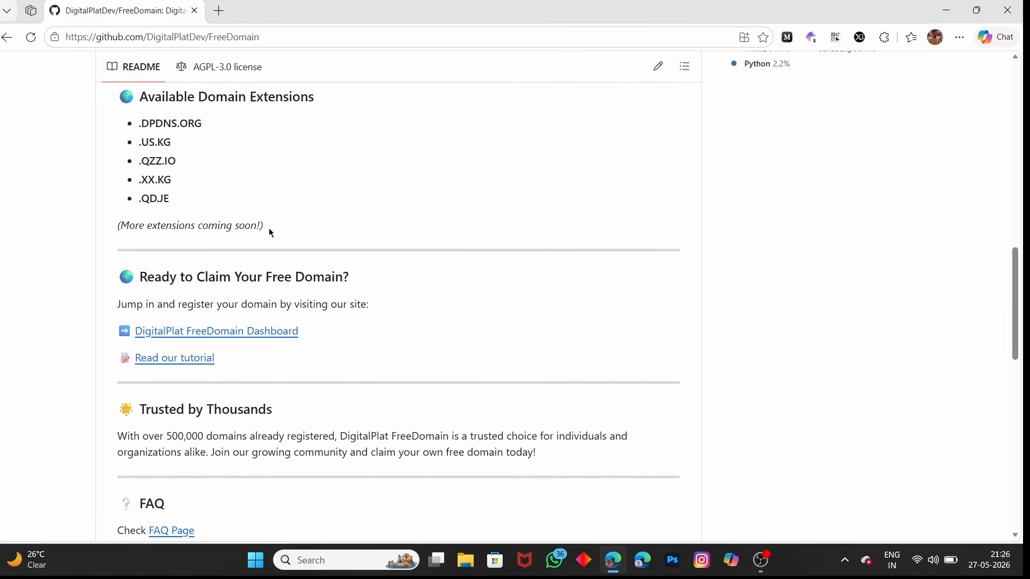
Step: Go to the DigitalPlat FreeDomain Dashboard from the README and open its account registration form
{"action": "left_click", "coordinate": [199, 333]}
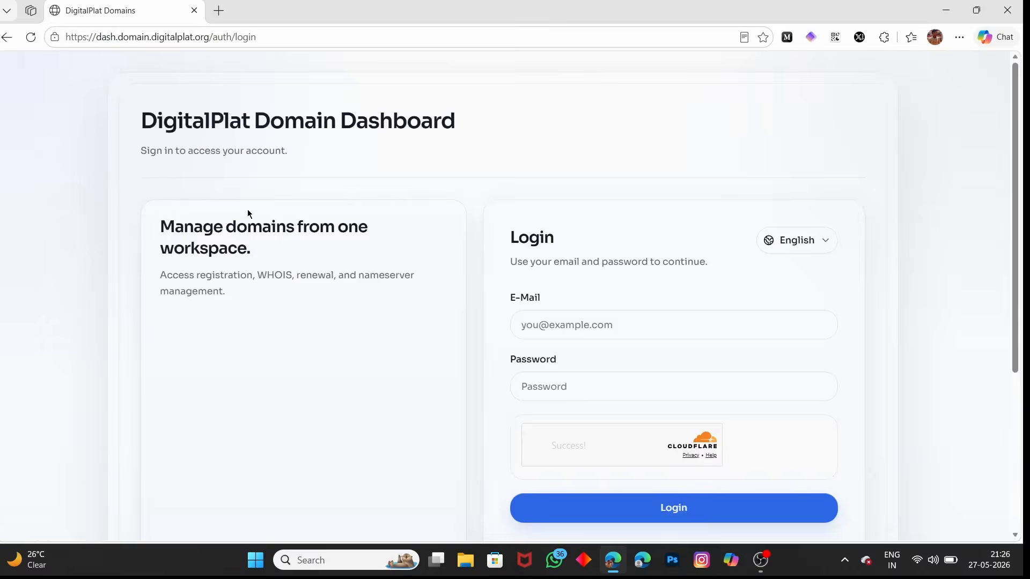
{"action": "scroll", "coordinate": [247, 209], "scroll_direction": "down", "scroll_amount": 2}
{"action": "scroll", "coordinate": [567, 309], "scroll_direction": "down", "scroll_amount": 2}
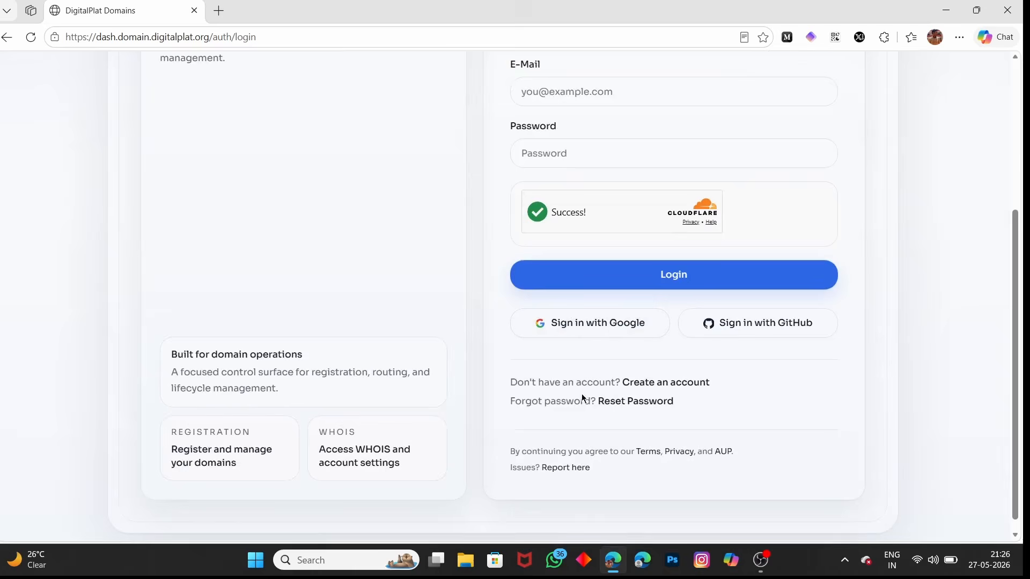
{"action": "left_click", "coordinate": [665, 383]}
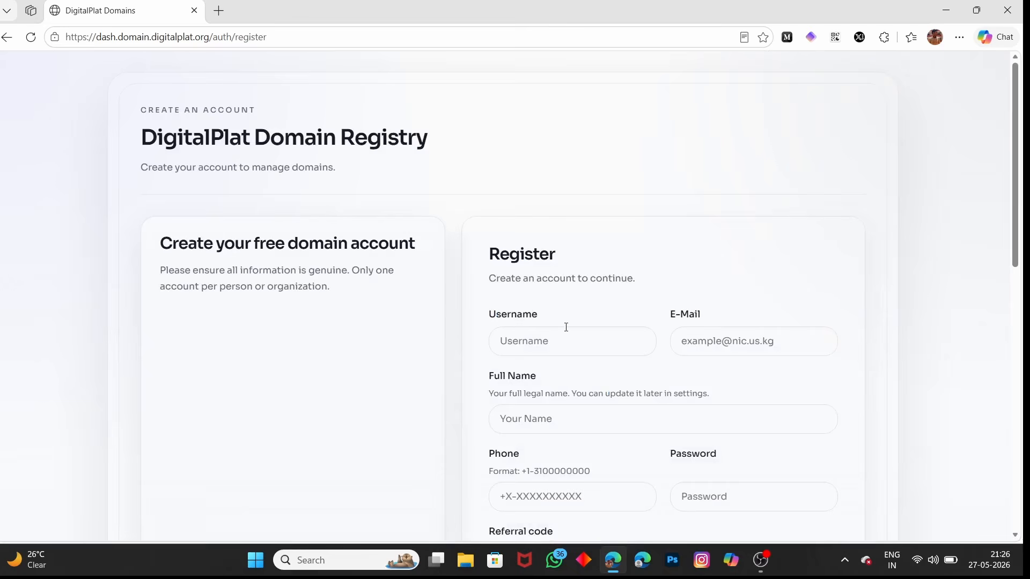
Step: Fill in the registration form with the username, e-mail, full name, phone, password and WHOIS contact address, and submit it
{"action": "scroll", "coordinate": [530, 328], "scroll_direction": "down", "scroll_amount": 2}
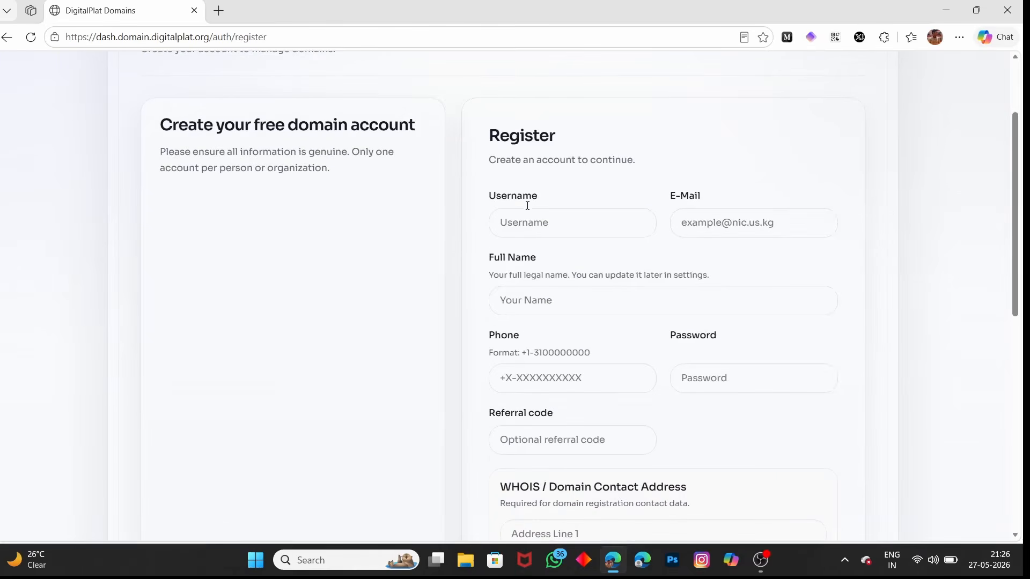
{"action": "left_click", "coordinate": [537, 220]}
{"action": "left_click", "coordinate": [628, 289]}
{"action": "scroll", "coordinate": [628, 293], "scroll_direction": "down", "scroll_amount": 4}
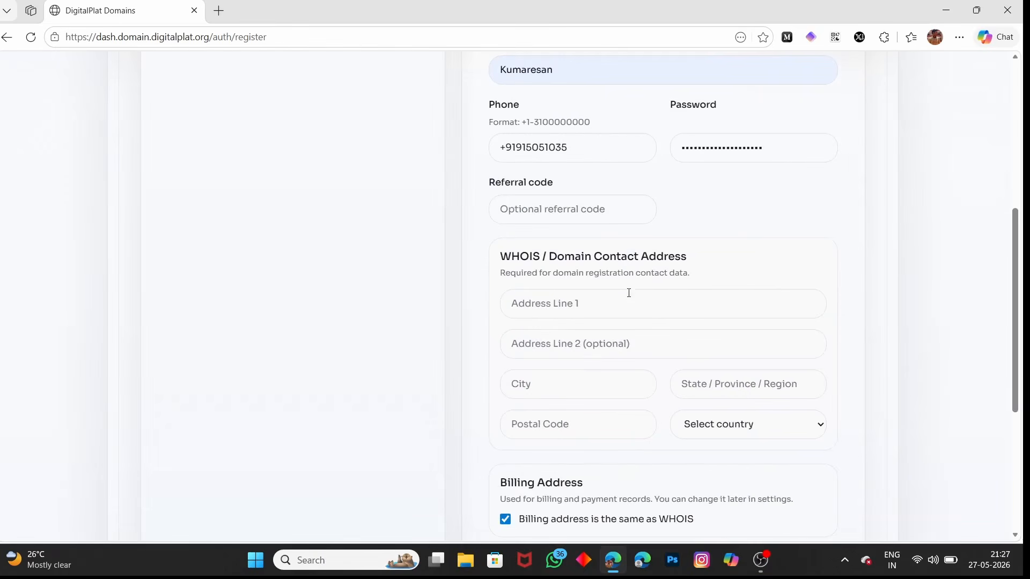
{"action": "left_click", "coordinate": [558, 309]}
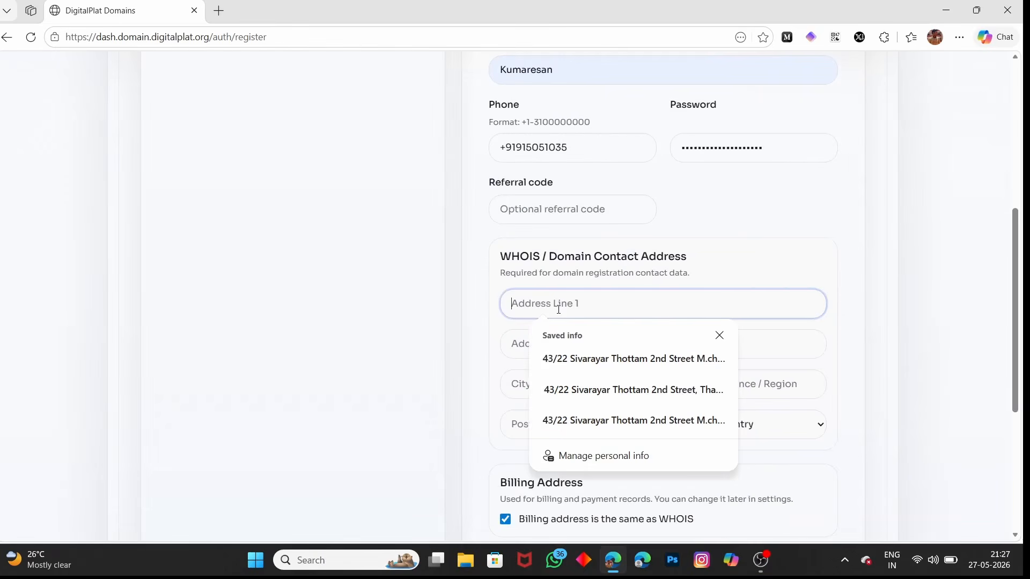
{"action": "left_click", "coordinate": [567, 356]}
{"action": "scroll", "coordinate": [709, 367], "scroll_direction": "down", "scroll_amount": 5}
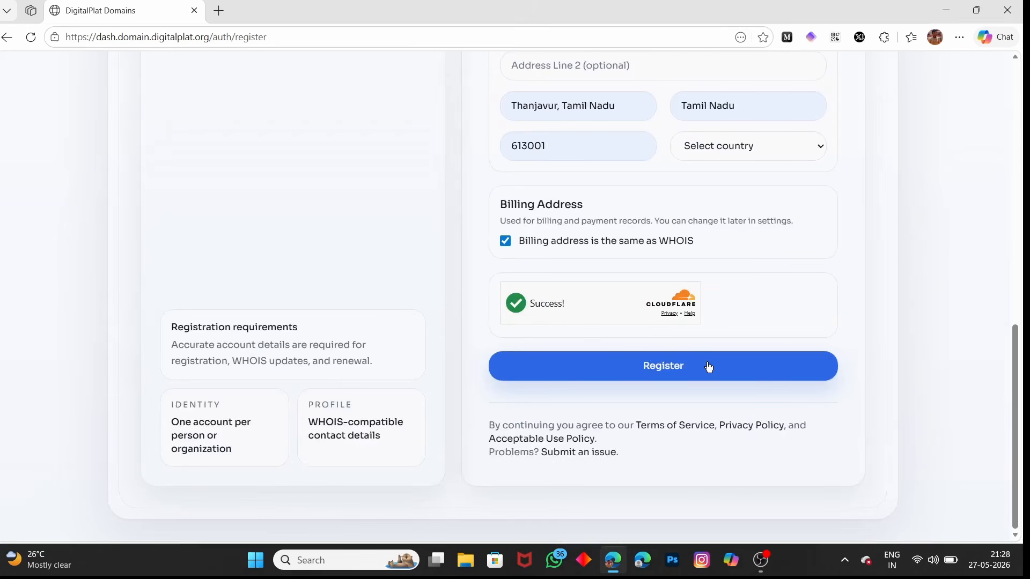
{"action": "left_click", "coordinate": [709, 367]}
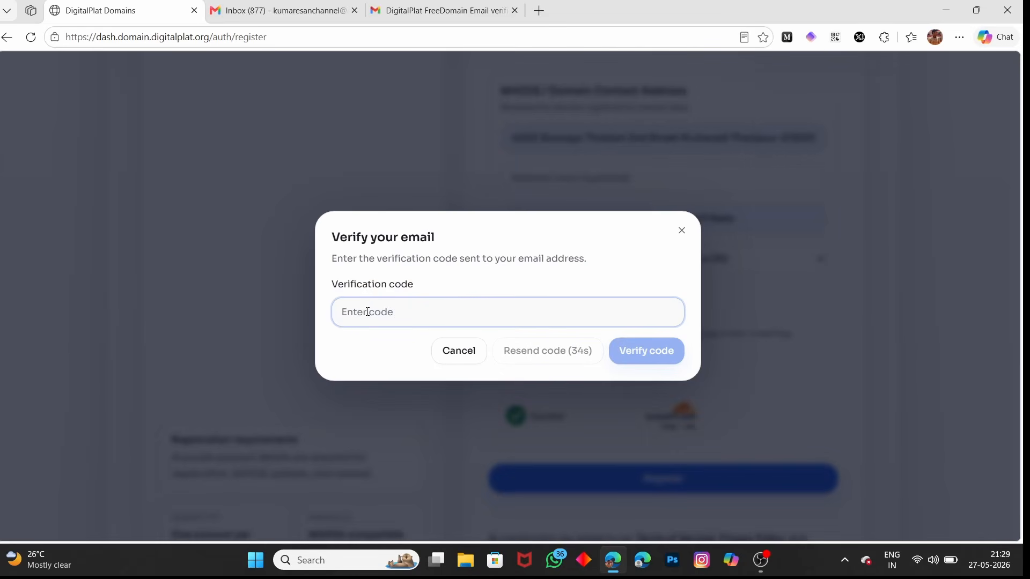
Step: Paste the e-mailed verification code and submit it to verify the e-mail address
{"action": "key", "text": "ctrl+v"}
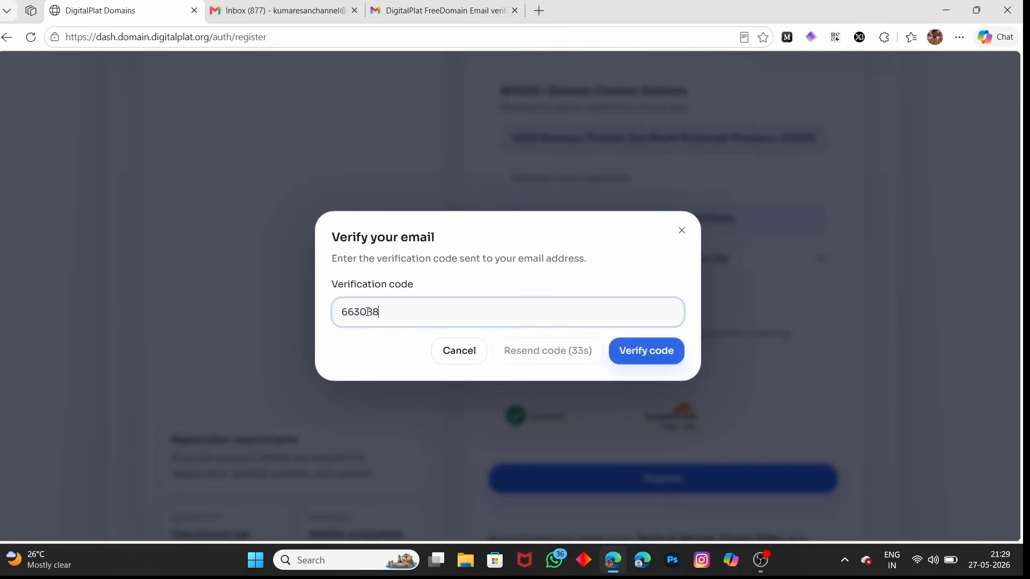
{"action": "left_click", "coordinate": [670, 358]}
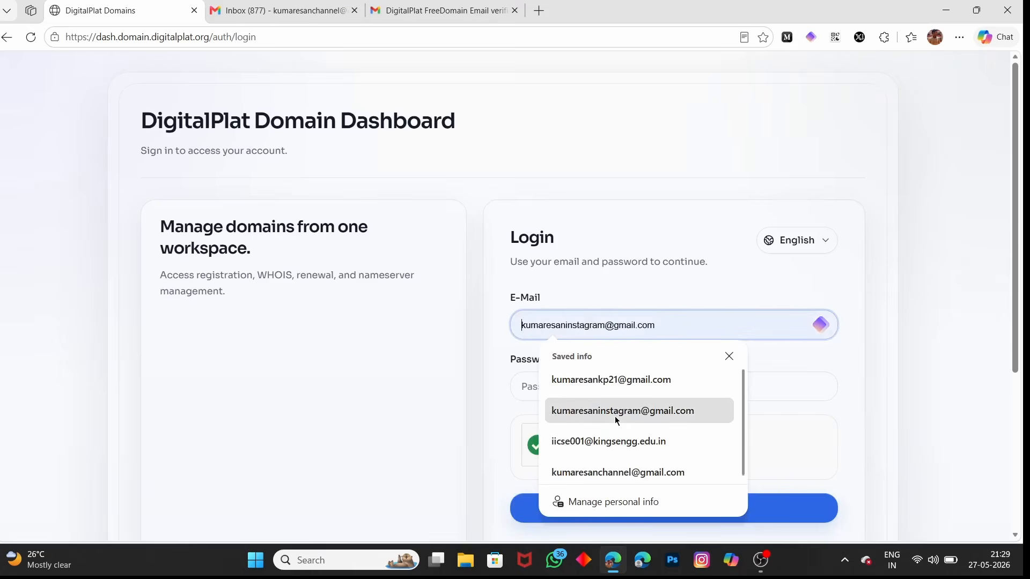
Step: Log in to the domain dashboard with the registered e-mail address and the account password
{"action": "left_click", "coordinate": [614, 416]}
{"action": "left_click", "coordinate": [591, 384]}
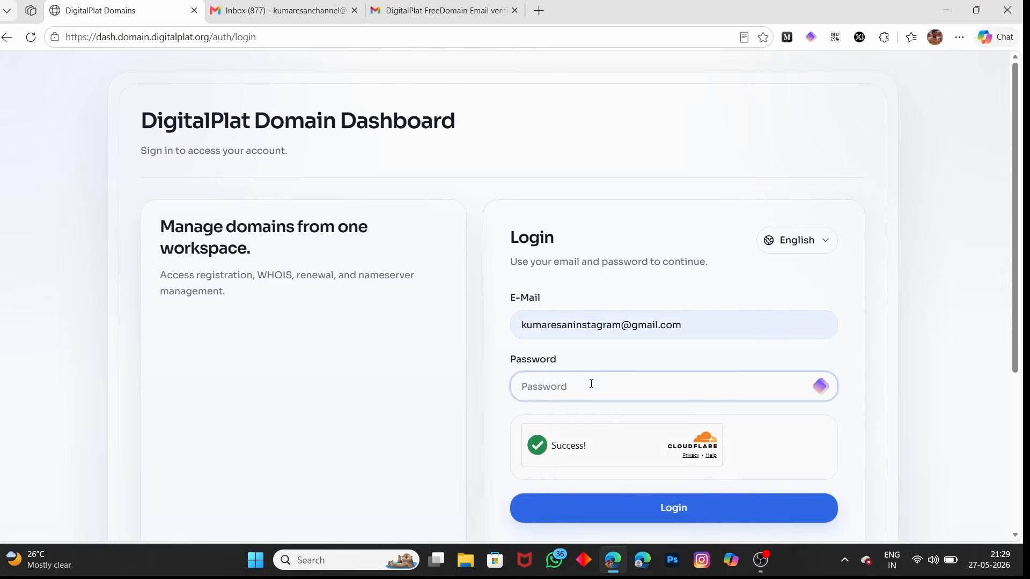
{"action": "key", "text": "ctrl+v"}
{"action": "left_click", "coordinate": [659, 506]}
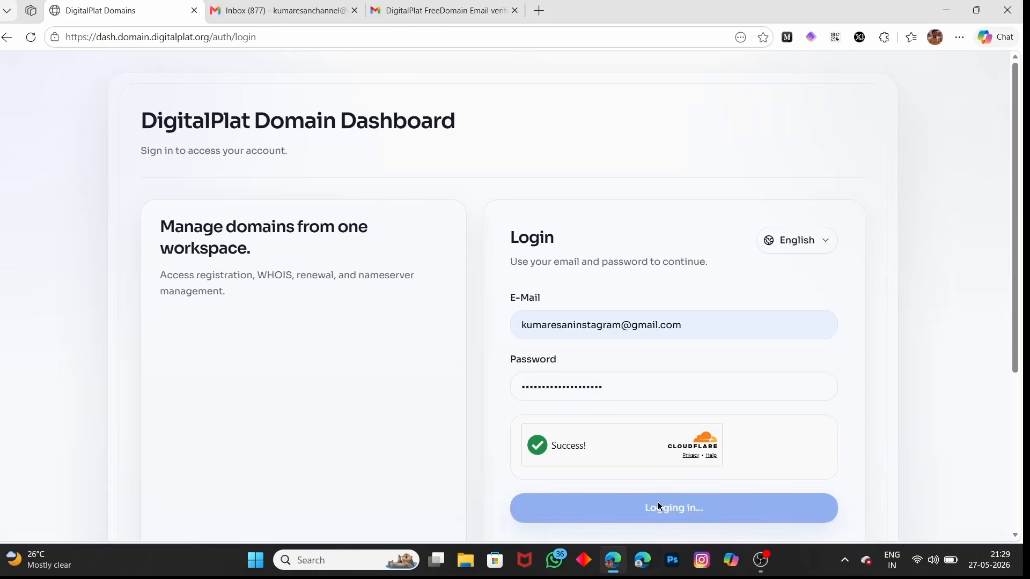
Step: Verify the account's identity with the GitHub OAuth KYC method, authorizing DigitalPlat FreeDomain for the already signed-in GitHub account
{"action": "left_click", "coordinate": [716, 213]}
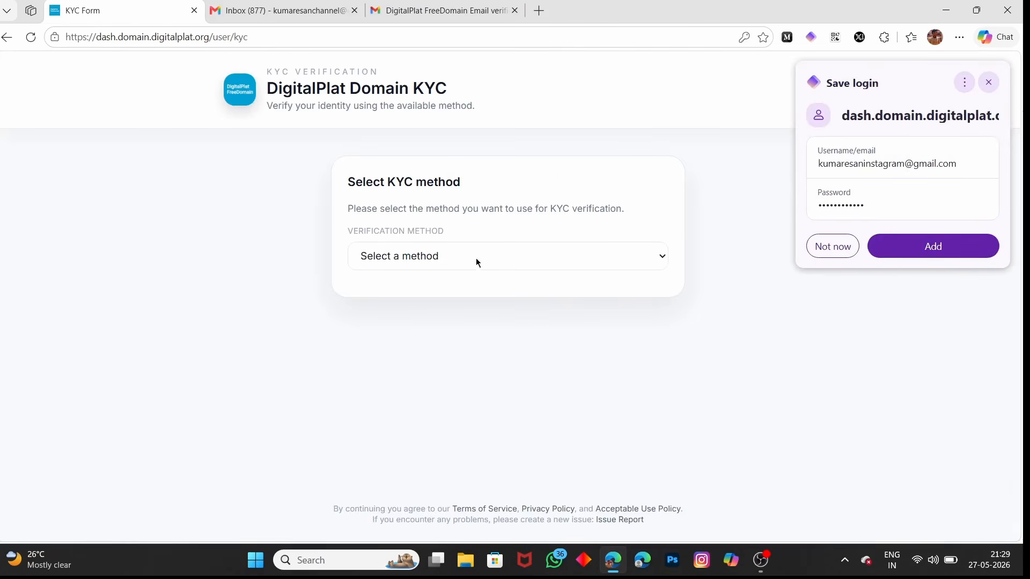
{"action": "left_click", "coordinate": [476, 261]}
{"action": "left_click", "coordinate": [452, 299]}
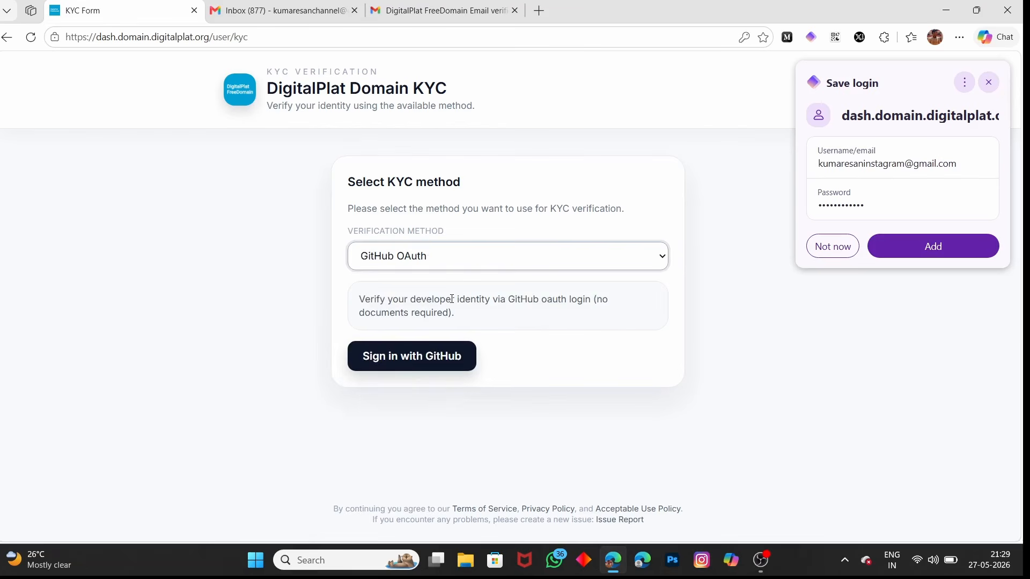
{"action": "left_click", "coordinate": [414, 364]}
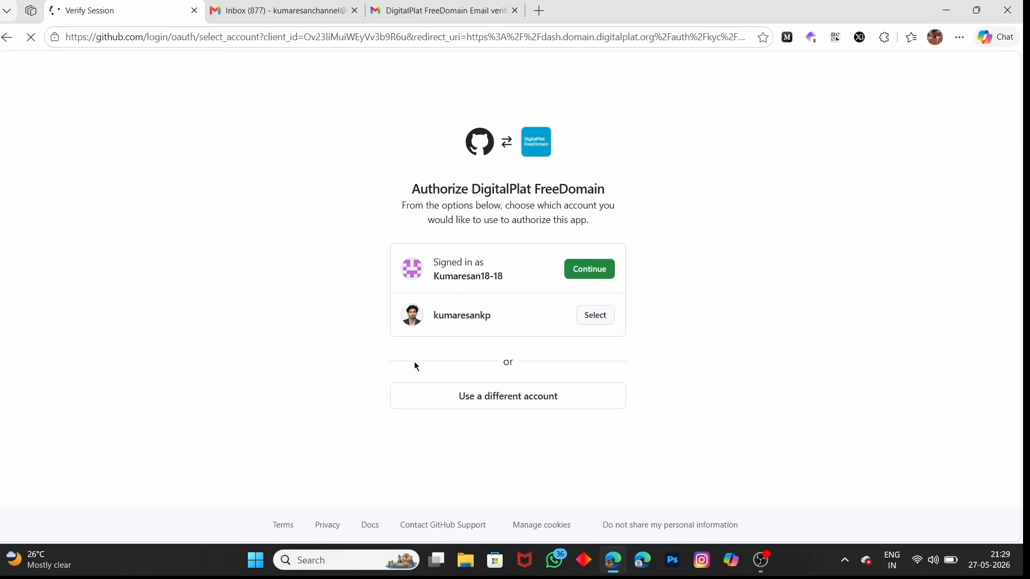
{"action": "left_click", "coordinate": [577, 269]}
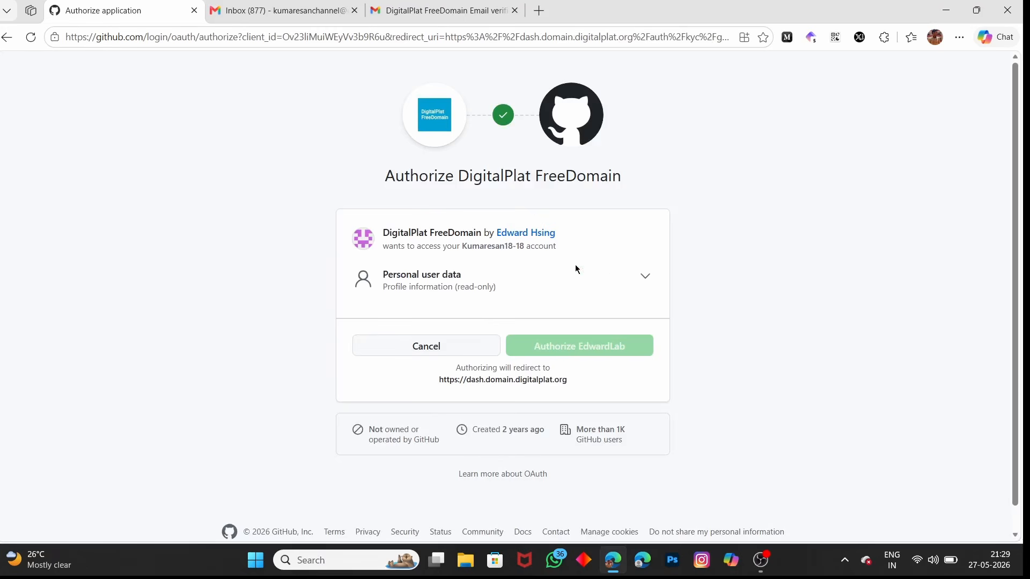
{"action": "left_click", "coordinate": [587, 354]}
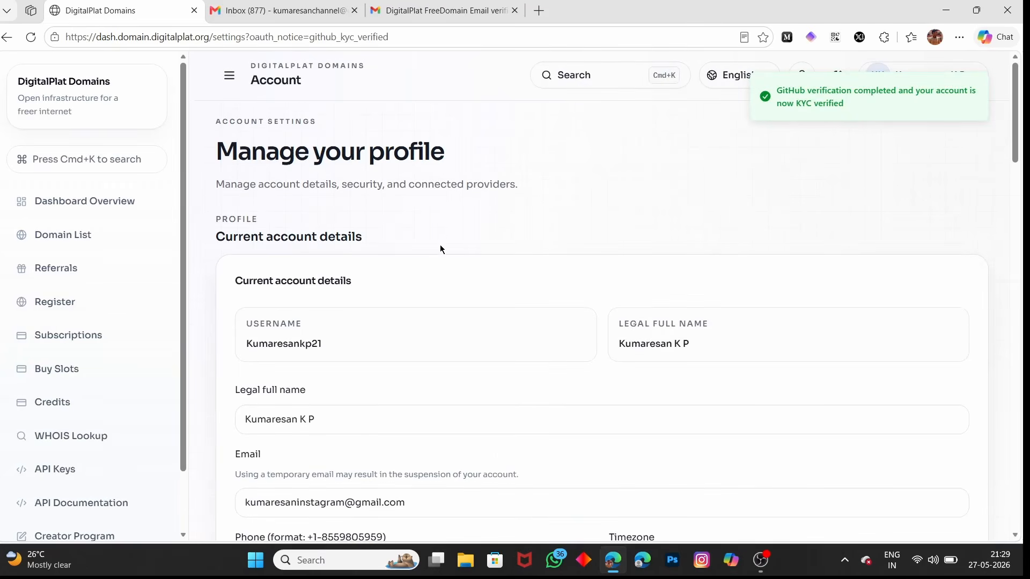
Step: Open the Dashboard Overview and review the notices on extra domain slots and domains that require a paid slot
{"action": "scroll", "coordinate": [441, 249], "scroll_direction": "down", "scroll_amount": 4}
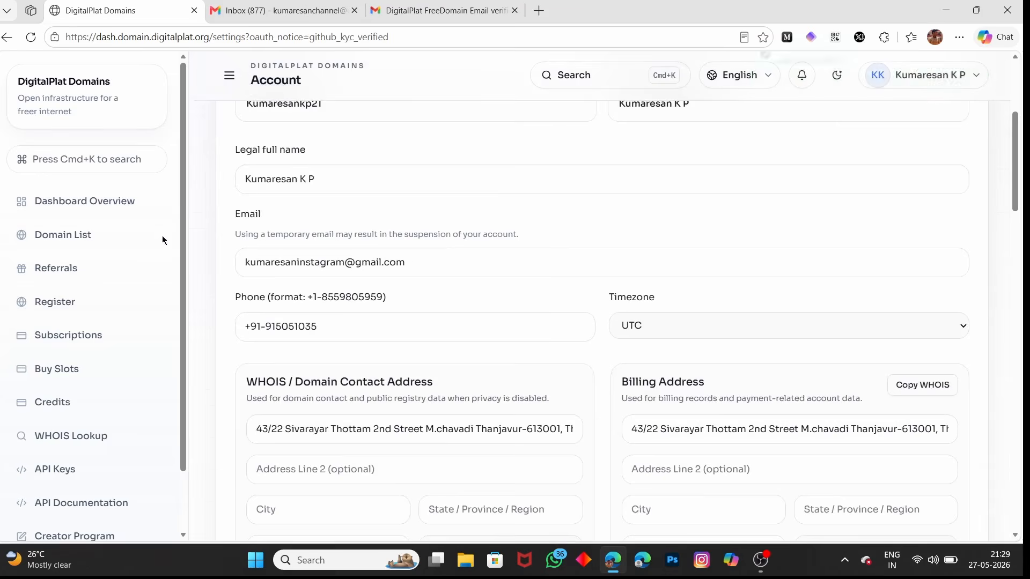
{"action": "left_click", "coordinate": [118, 211]}
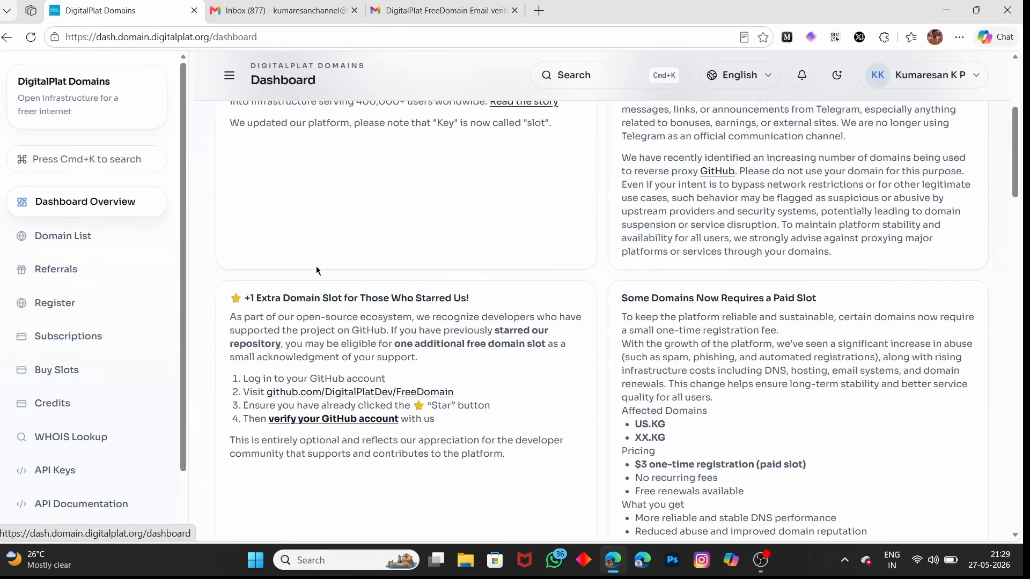
{"action": "scroll", "coordinate": [316, 271], "scroll_direction": "up", "scroll_amount": 2}
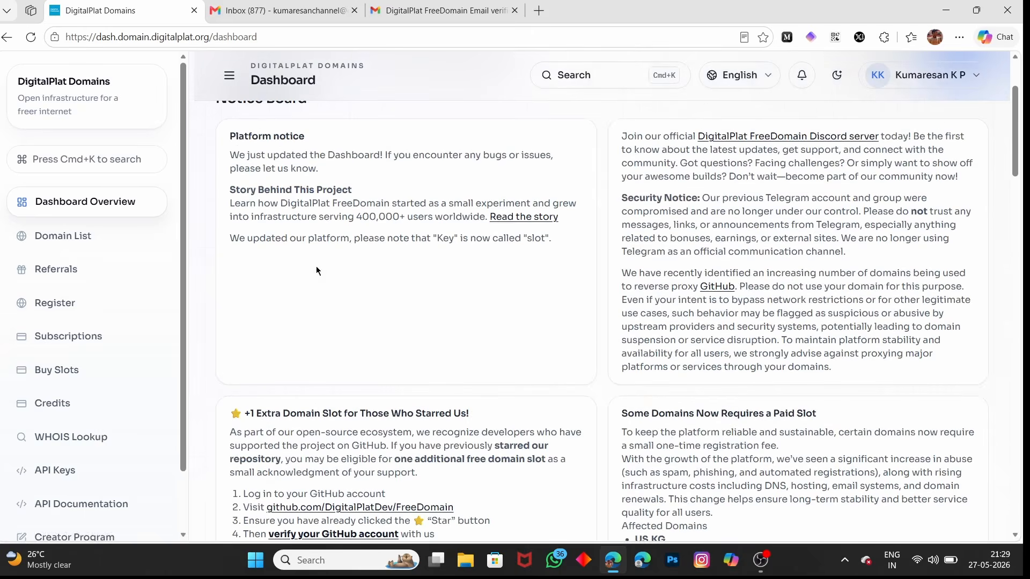
{"action": "scroll", "coordinate": [316, 271], "scroll_direction": "down", "scroll_amount": 2}
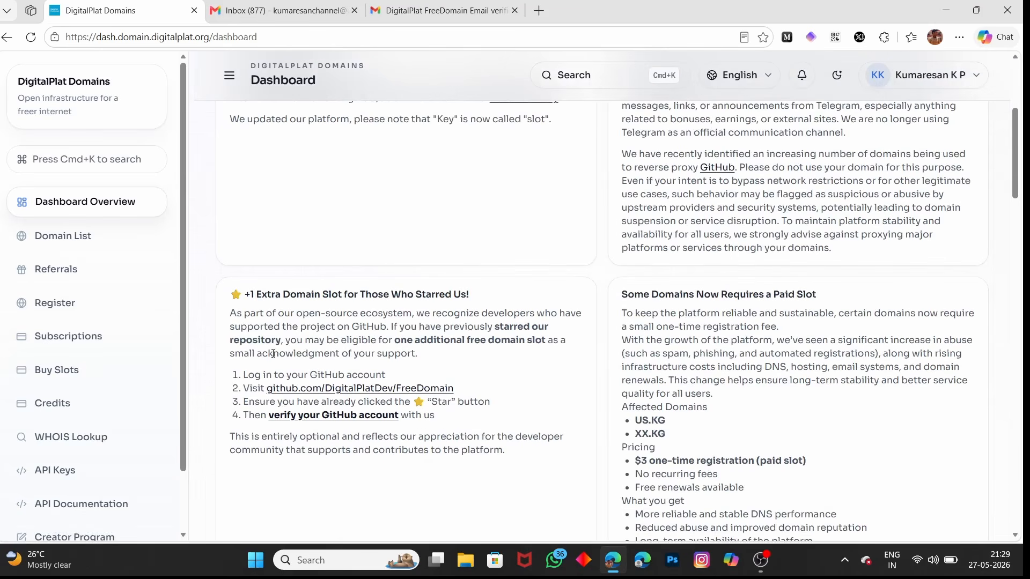
Step: Open the Domain List and search the registered domains for the account holder's name
{"action": "left_click", "coordinate": [109, 240]}
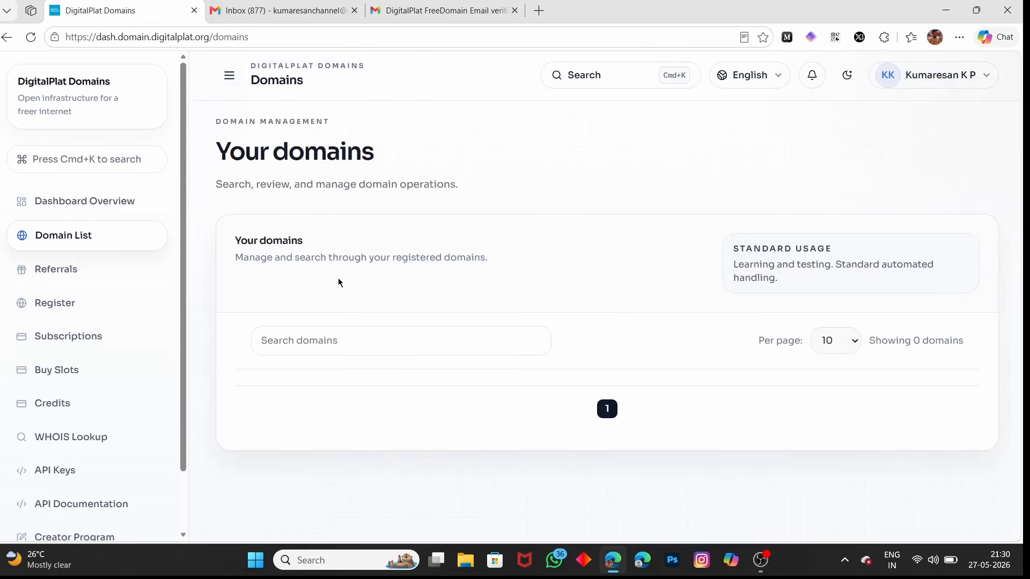
{"action": "left_click", "coordinate": [324, 342]}
{"action": "type", "text": "kumaresank"}
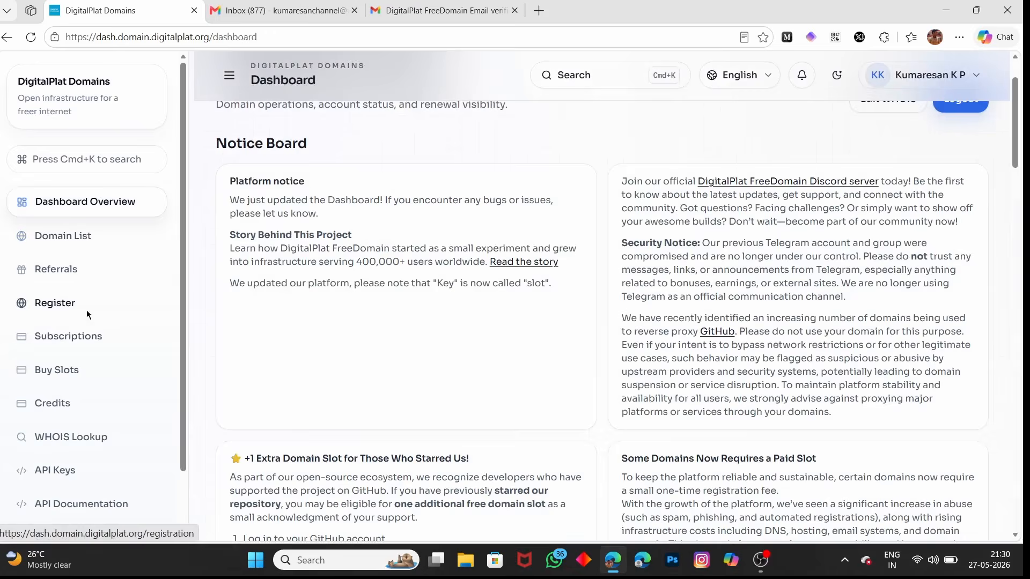
Step: Open the domain registration page and review the remaining slots and the required policy acknowledgements
{"action": "left_click", "coordinate": [87, 313]}
{"action": "scroll", "coordinate": [325, 244], "scroll_direction": "down", "scroll_amount": 1}
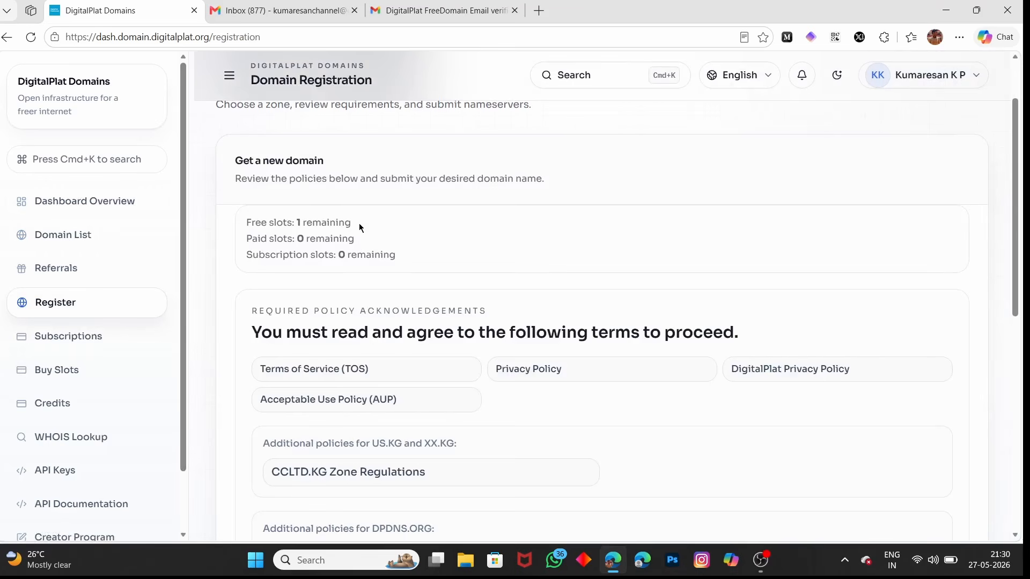
{"action": "left_click_drag", "start_coordinate": [359, 223], "coordinate": [249, 221]}
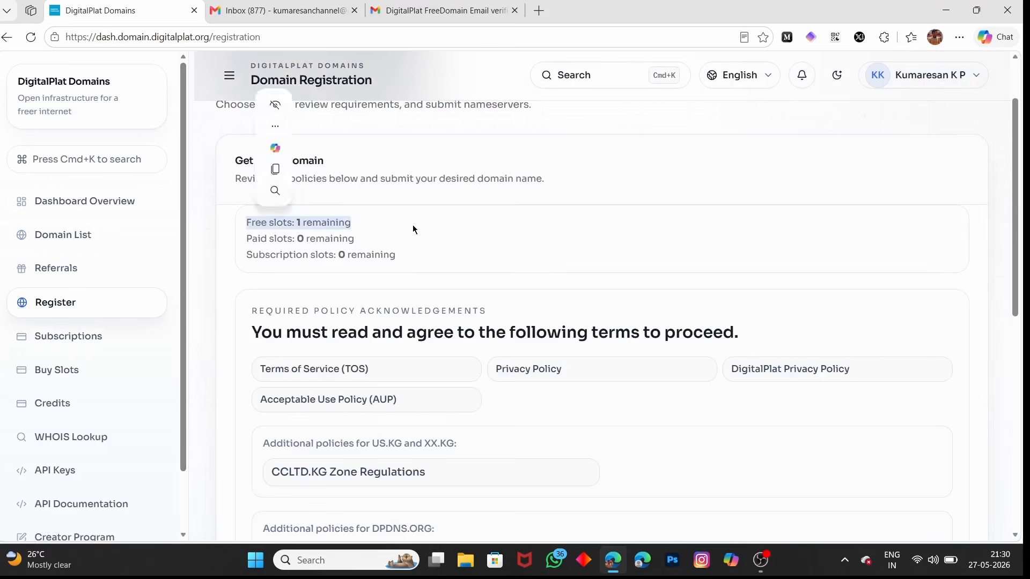
{"action": "scroll", "coordinate": [413, 227], "scroll_direction": "down", "scroll_amount": 3}
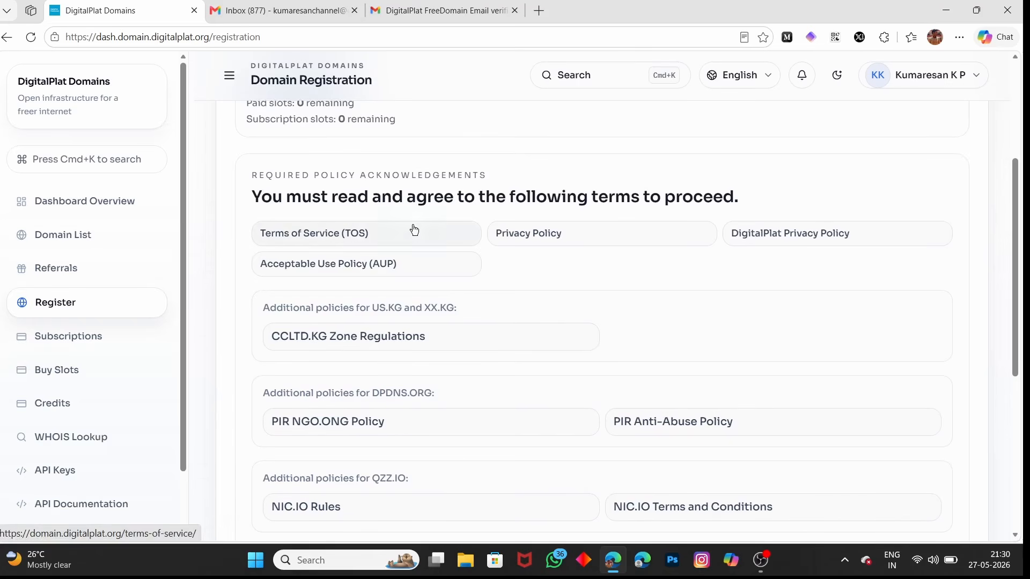
{"action": "scroll", "coordinate": [353, 320], "scroll_direction": "down", "scroll_amount": 4}
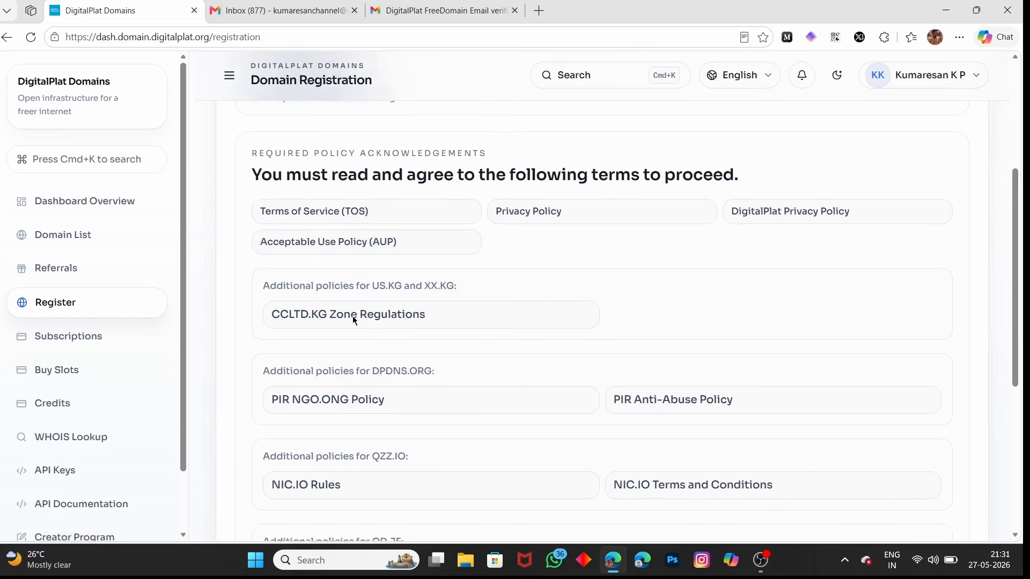
Step: Agree to the listed policies and service terms, and check the availability of the account holder's name as a .us.kg domain
{"action": "scroll", "coordinate": [354, 320], "scroll_direction": "down", "scroll_amount": 4}
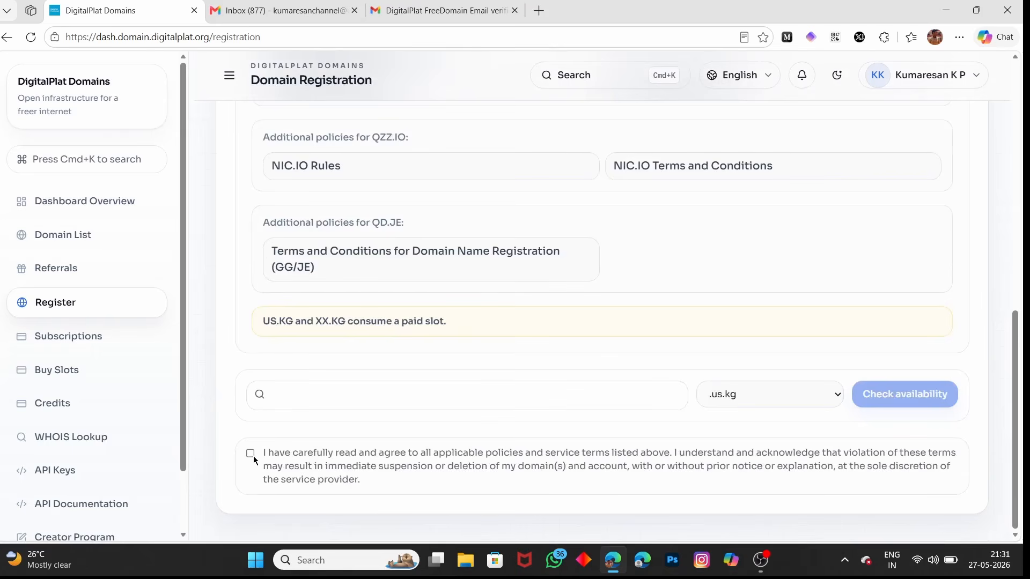
{"action": "left_click", "coordinate": [251, 455]}
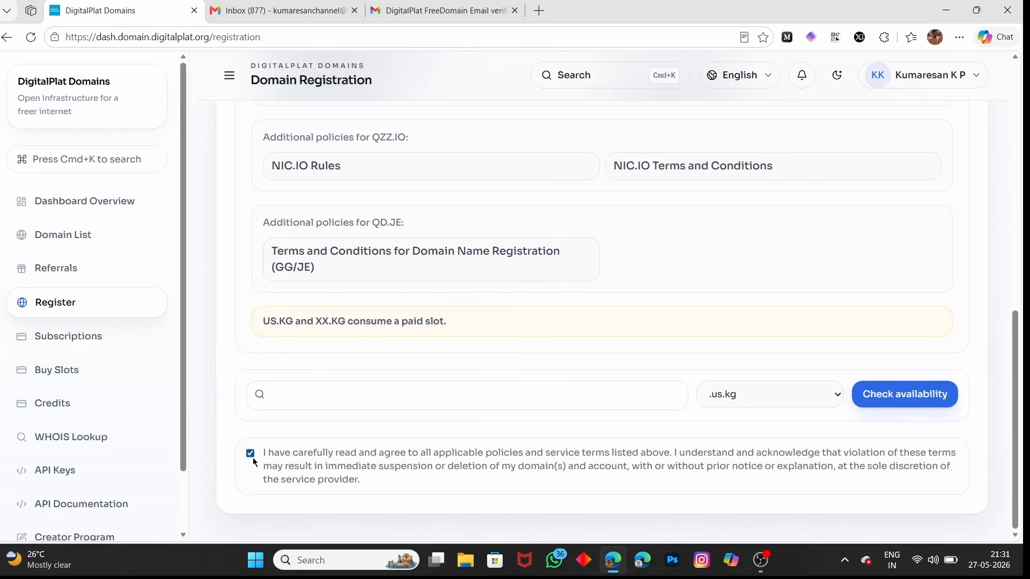
{"action": "left_click", "coordinate": [382, 395]}
{"action": "type", "text": "kumaresankp"}
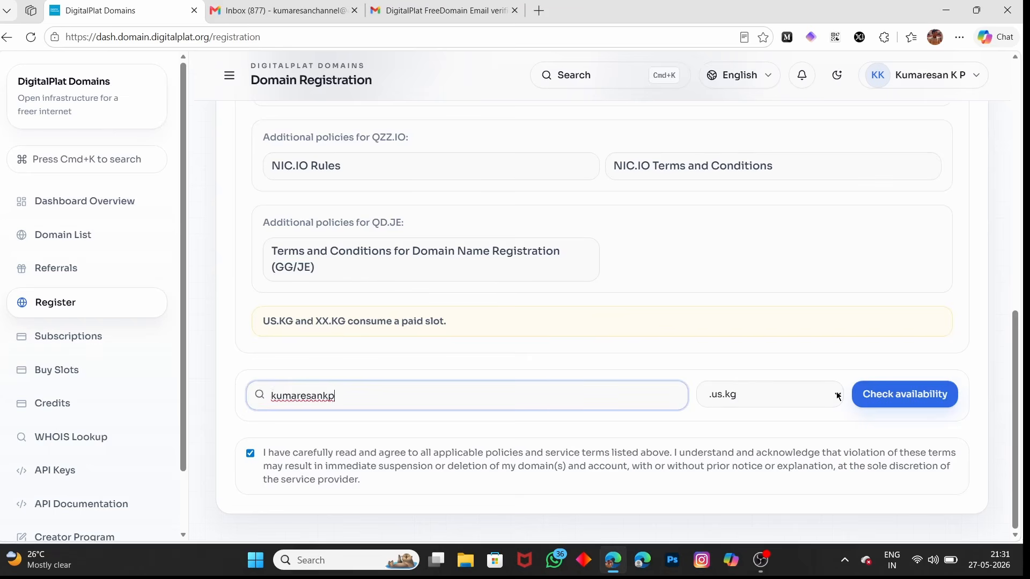
{"action": "left_click", "coordinate": [871, 397]}
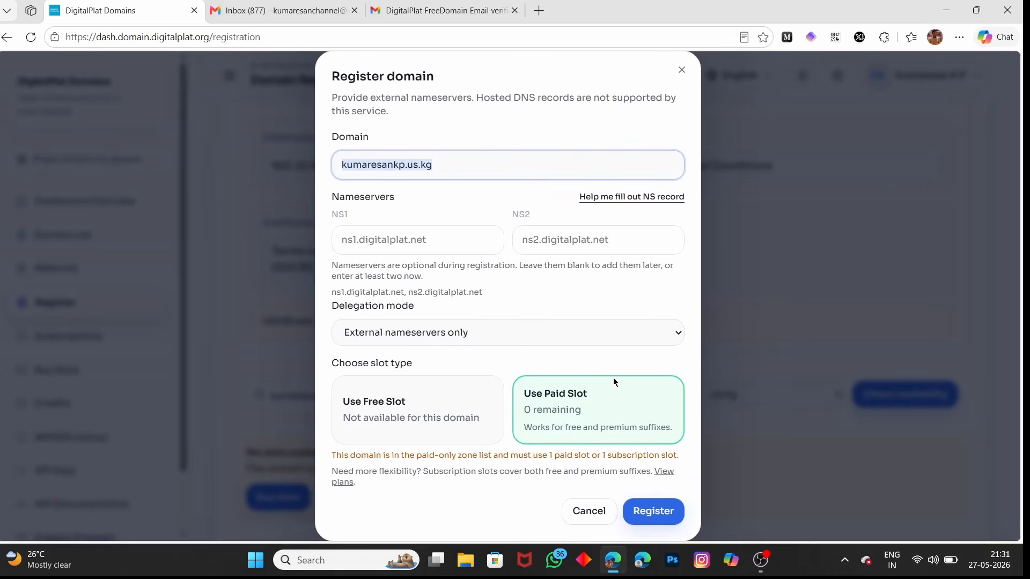
Step: Try to use the free slot for the .us.kg domain and edit the domain name in the registration form
{"action": "left_click", "coordinate": [457, 406]}
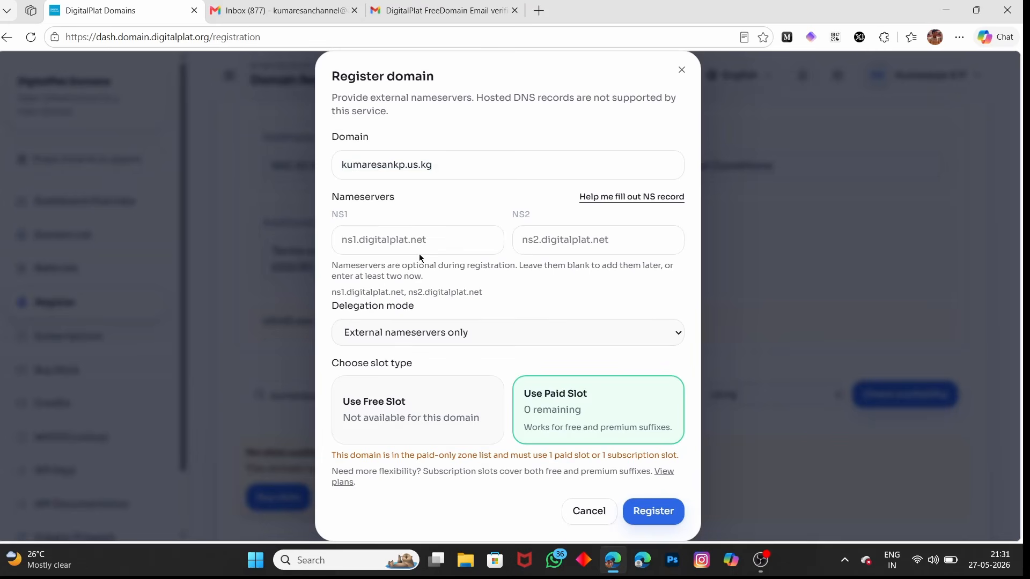
{"action": "left_click", "coordinate": [448, 171]}
{"action": "left_click", "coordinate": [449, 166]}
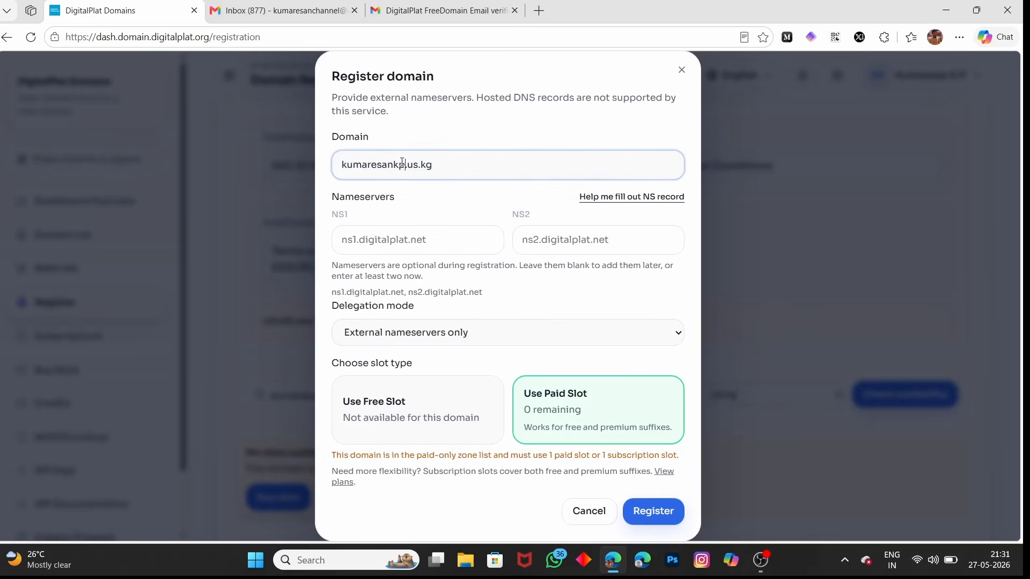
{"action": "type", "text": "21"}
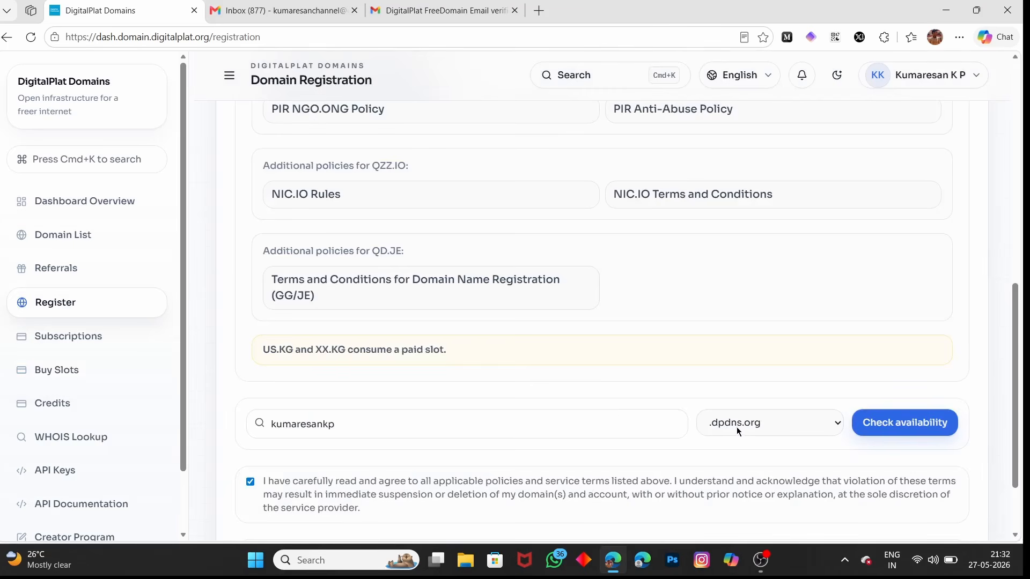
Step: Check the same name with the .dpdns.org suffix and register it without nameservers, confirming the use of one free slot
{"action": "left_click", "coordinate": [737, 427]}
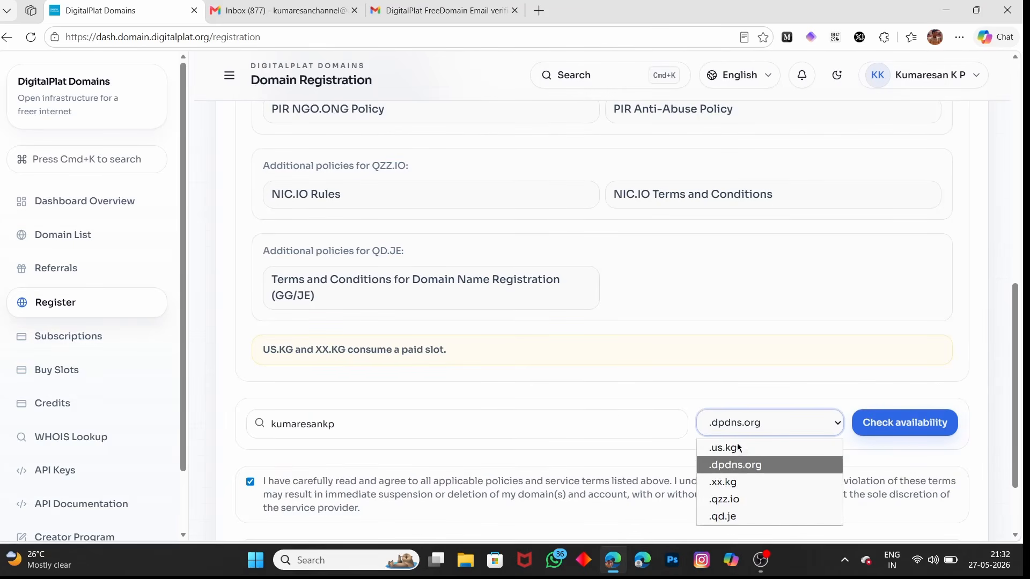
{"action": "left_click", "coordinate": [736, 465]}
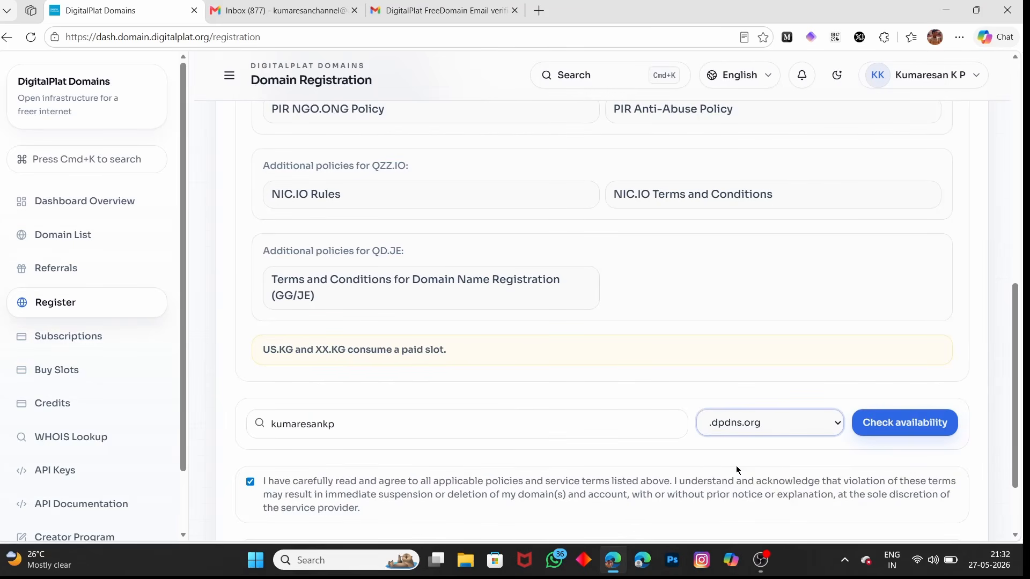
{"action": "left_click", "coordinate": [881, 425]}
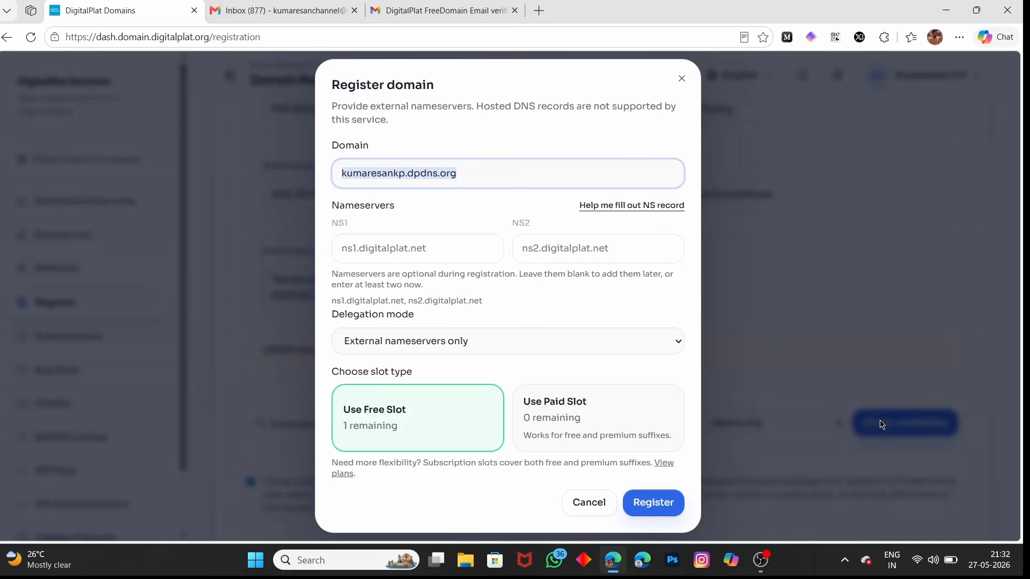
{"action": "left_click", "coordinate": [668, 512]}
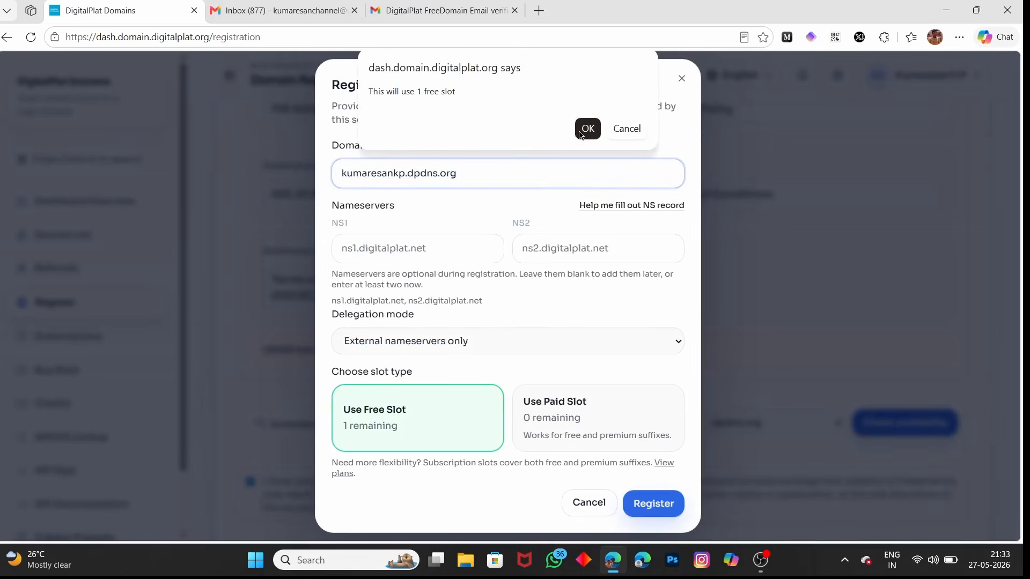
{"action": "left_click", "coordinate": [593, 134]}
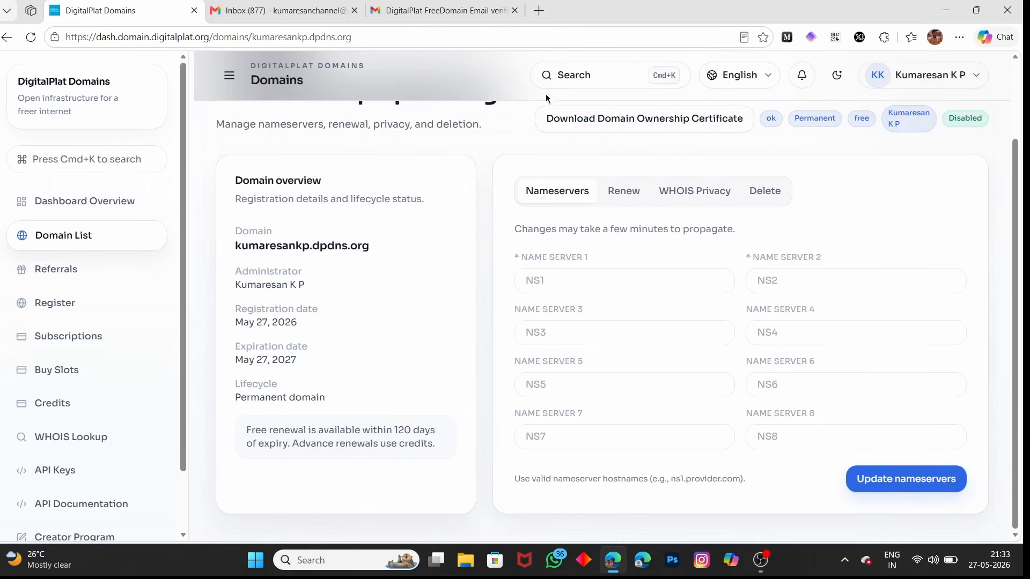
Step: Review the registered domain's overview, including its dates and lifecycle, and the nameserver fields
{"action": "scroll", "coordinate": [512, 302], "scroll_direction": "up", "scroll_amount": 2}
{"action": "scroll", "coordinate": [512, 302], "scroll_direction": "down", "scroll_amount": 1}
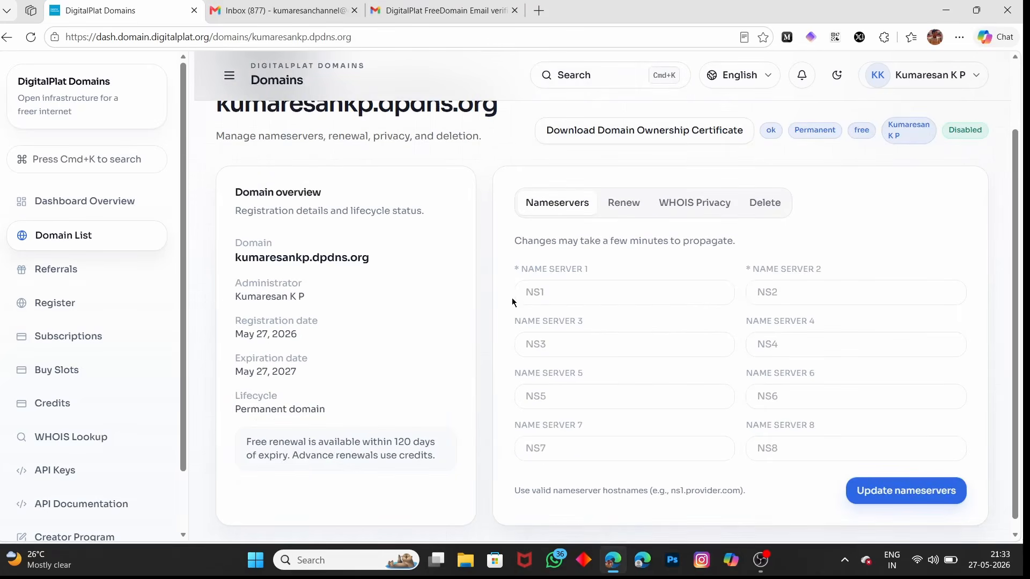
{"action": "left_click_drag", "start_coordinate": [304, 382], "coordinate": [234, 261]}
{"action": "left_click", "coordinate": [411, 274]}
{"action": "left_click", "coordinate": [579, 296]}
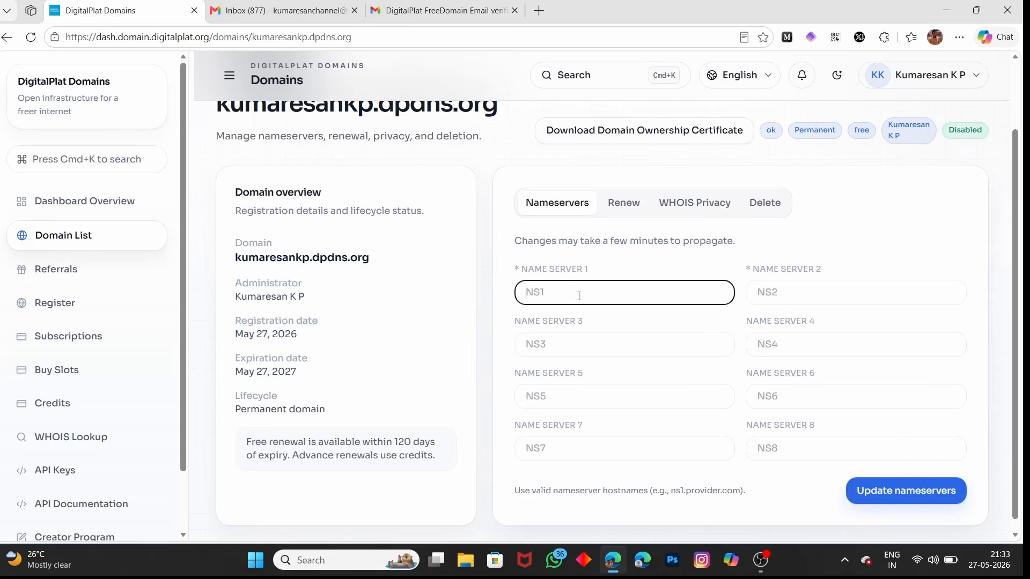
{"action": "left_click", "coordinate": [480, 324]}
{"action": "scroll", "coordinate": [479, 323], "scroll_direction": "down", "scroll_amount": 1}
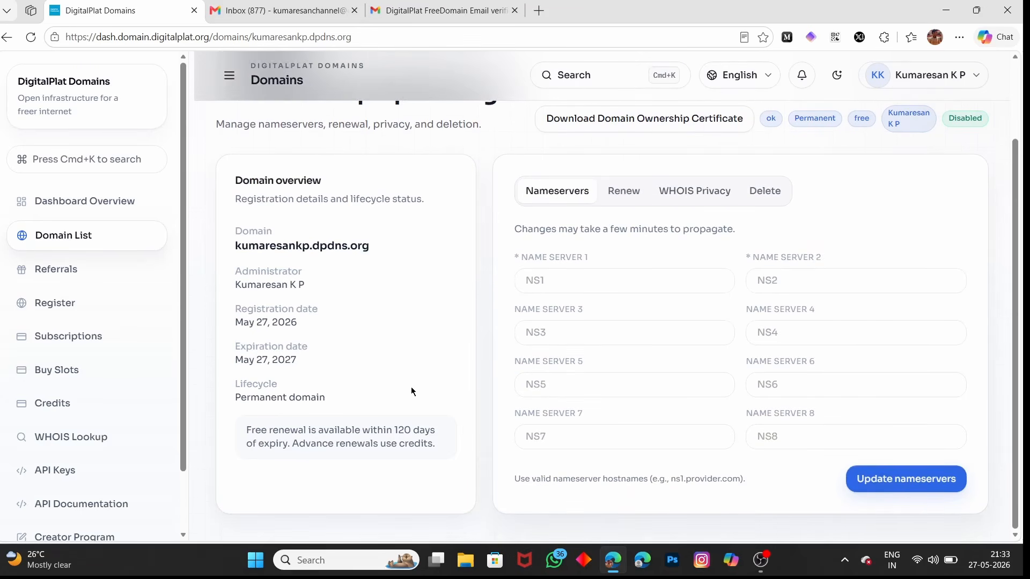
Step: Copy the registered domain name and open the Domains settings of the breathe-hold project on Vercel in a new tab
{"action": "double_click", "coordinate": [300, 245]}
{"action": "key", "text": "ctrl+c"}
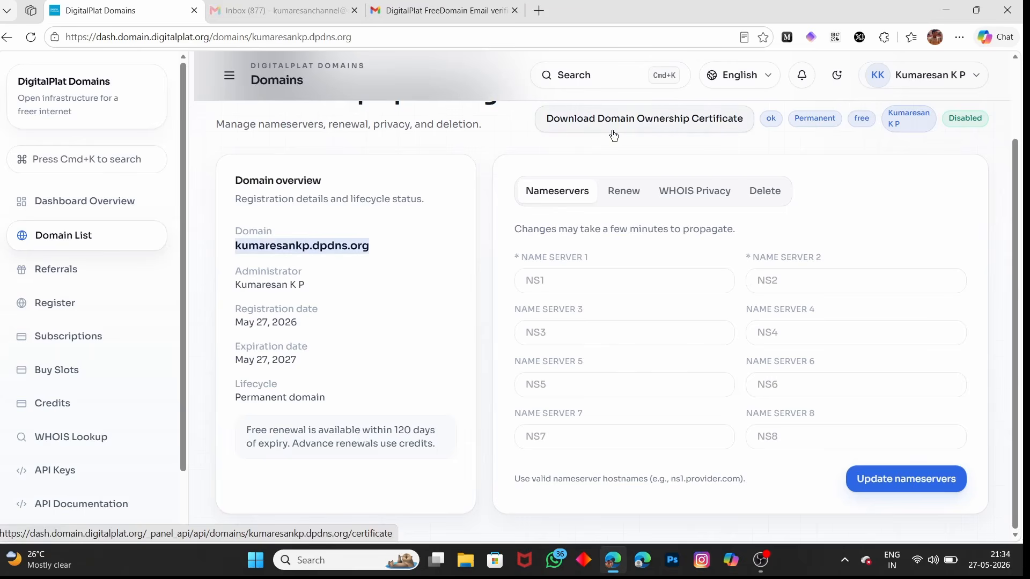
{"action": "left_click", "coordinate": [539, 10]}
{"action": "type", "text": "ver"}
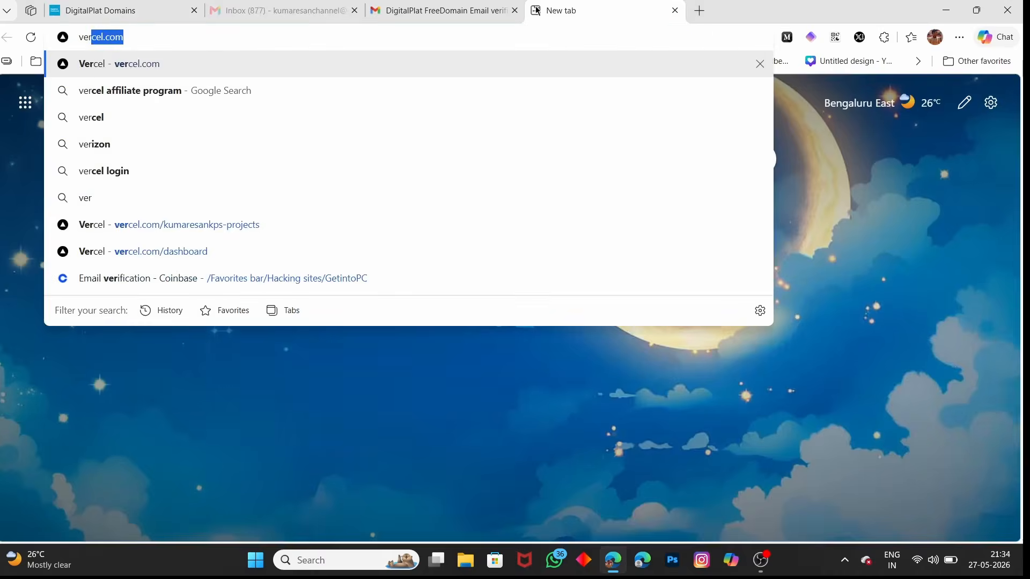
{"action": "key", "text": "Return"}
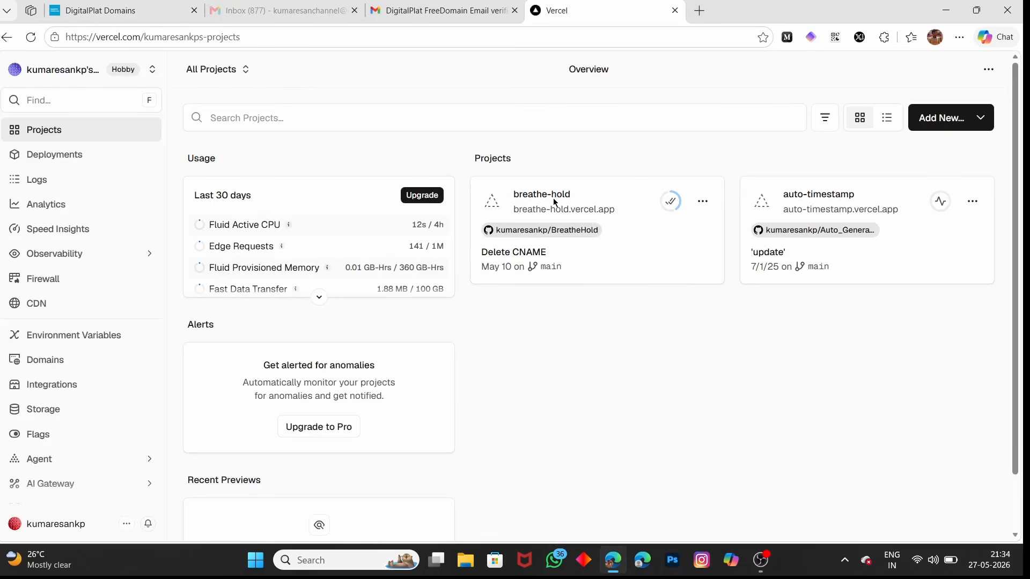
{"action": "left_click", "coordinate": [552, 198]}
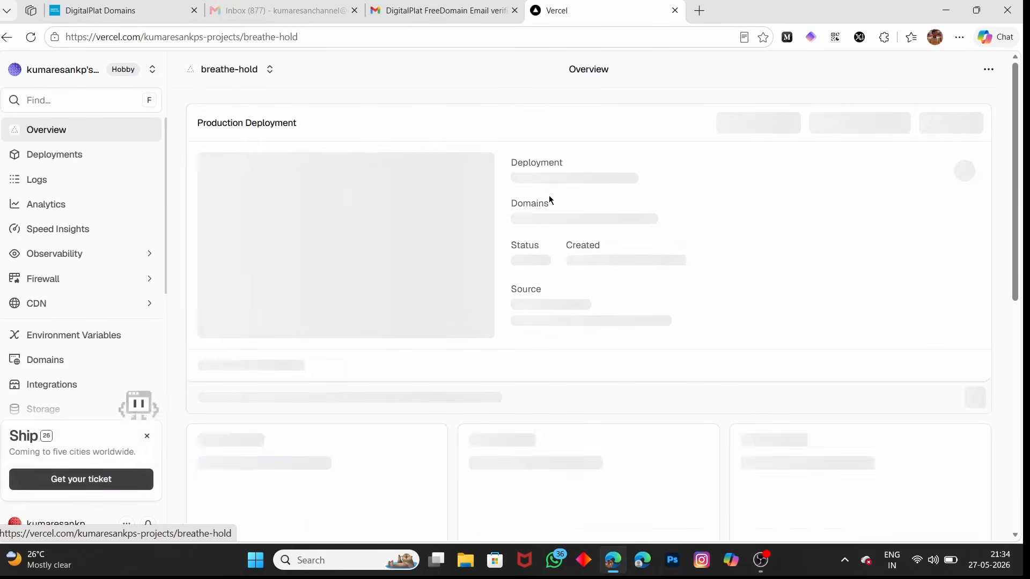
{"action": "left_click", "coordinate": [78, 366]}
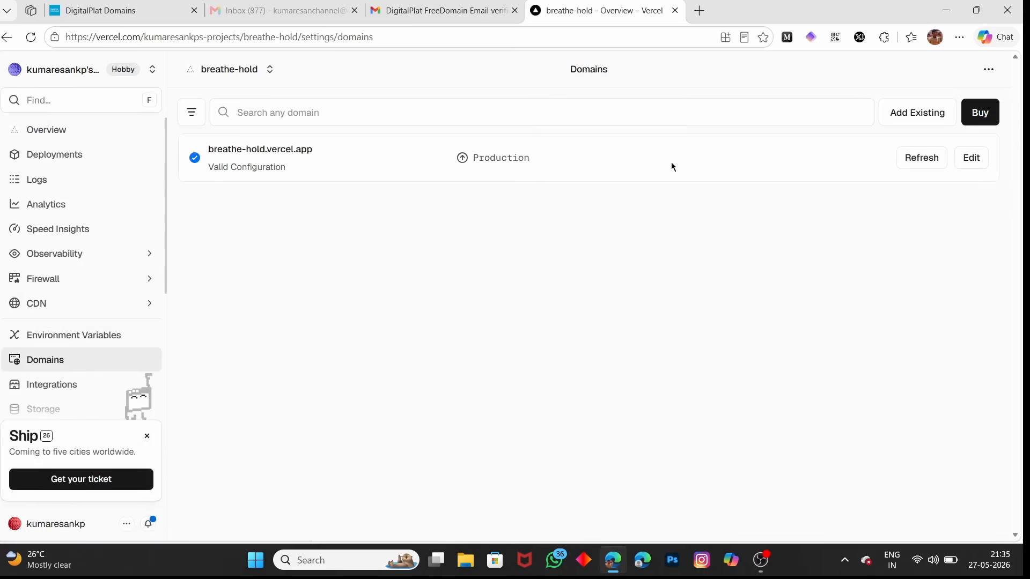
Step: Add the copied .dpdns.org domain as an existing domain connected to the project's Production environment
{"action": "left_click", "coordinate": [920, 121]}
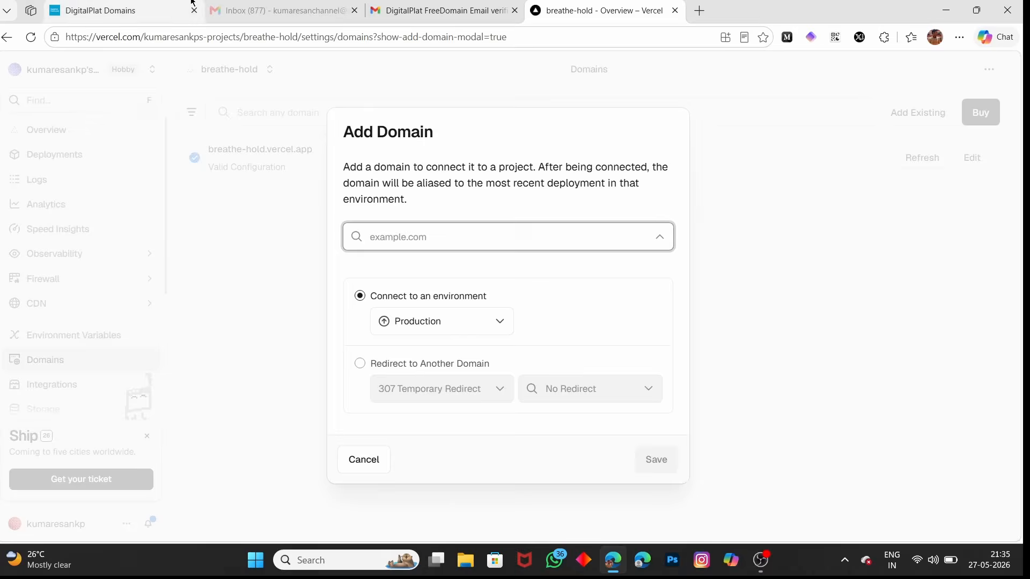
{"action": "left_click", "coordinate": [108, 11]}
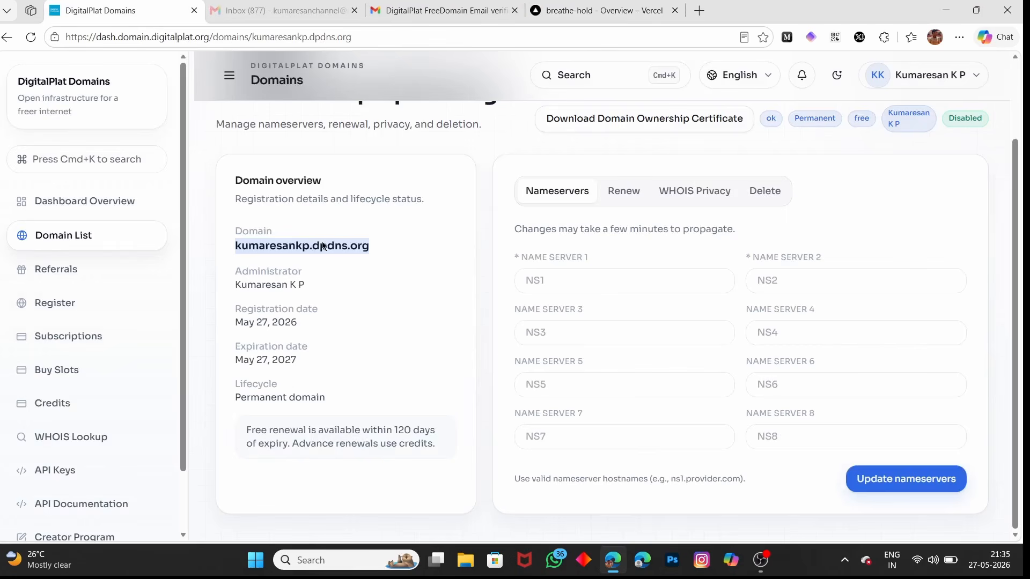
{"action": "left_click", "coordinate": [615, 7]}
{"action": "key", "text": "ctrl+v"}
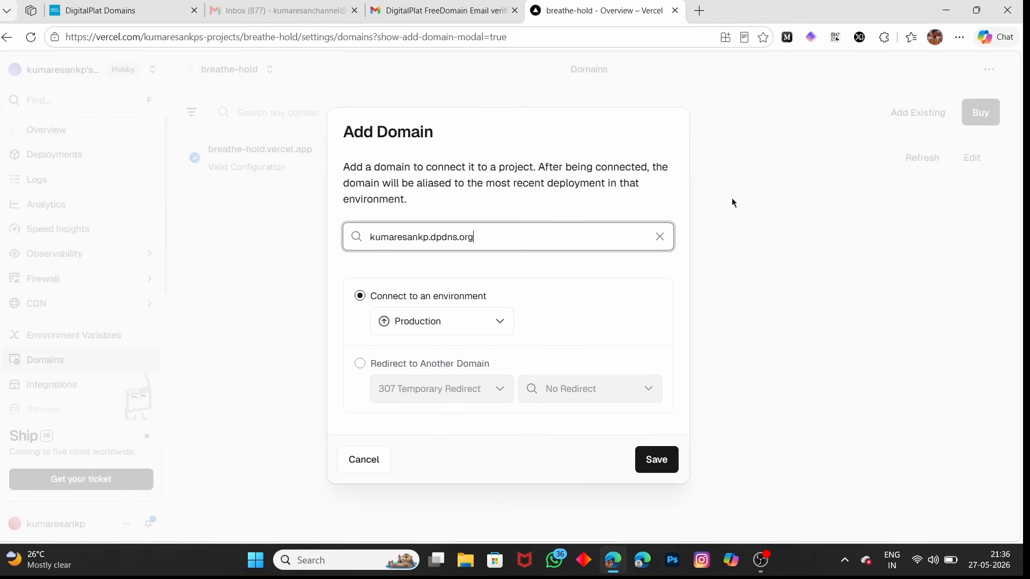
{"action": "left_click", "coordinate": [653, 456]}
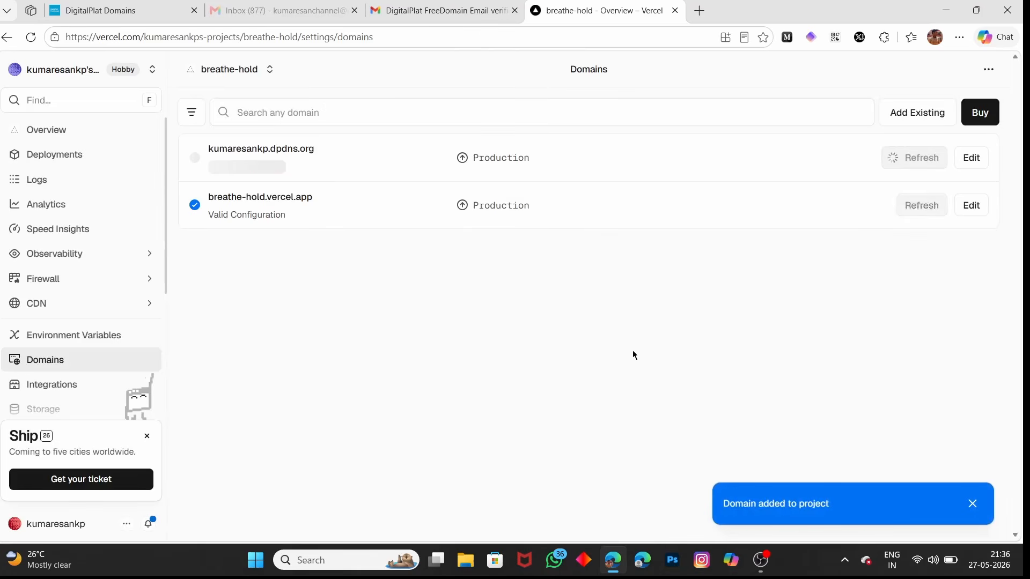
Step: Show the new domain's required DNS records and try copying the A record's name into Name Server 1 on DigitalPlat
{"action": "left_click", "coordinate": [247, 168]}
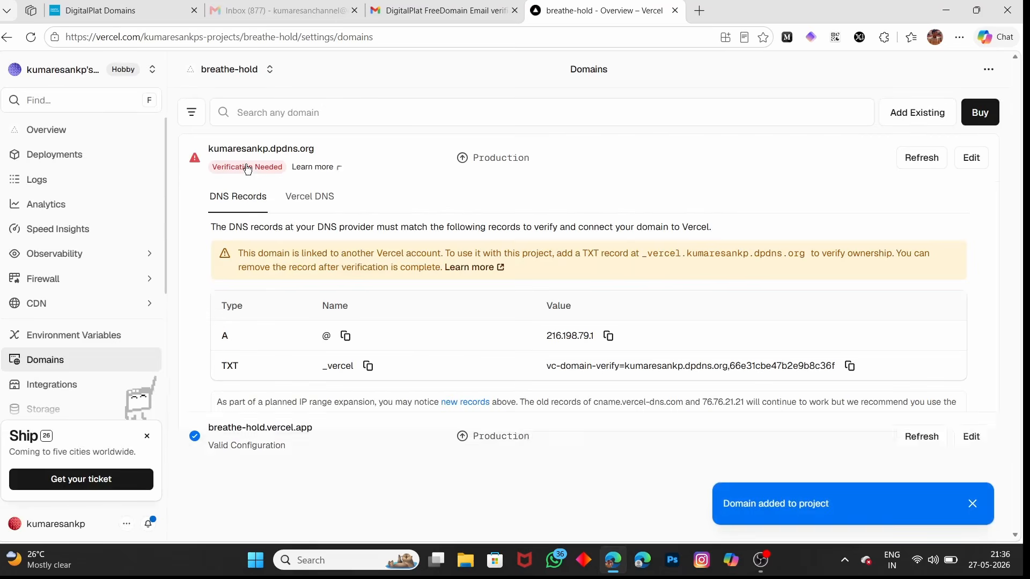
{"action": "scroll", "coordinate": [292, 259], "scroll_direction": "down", "scroll_amount": 1}
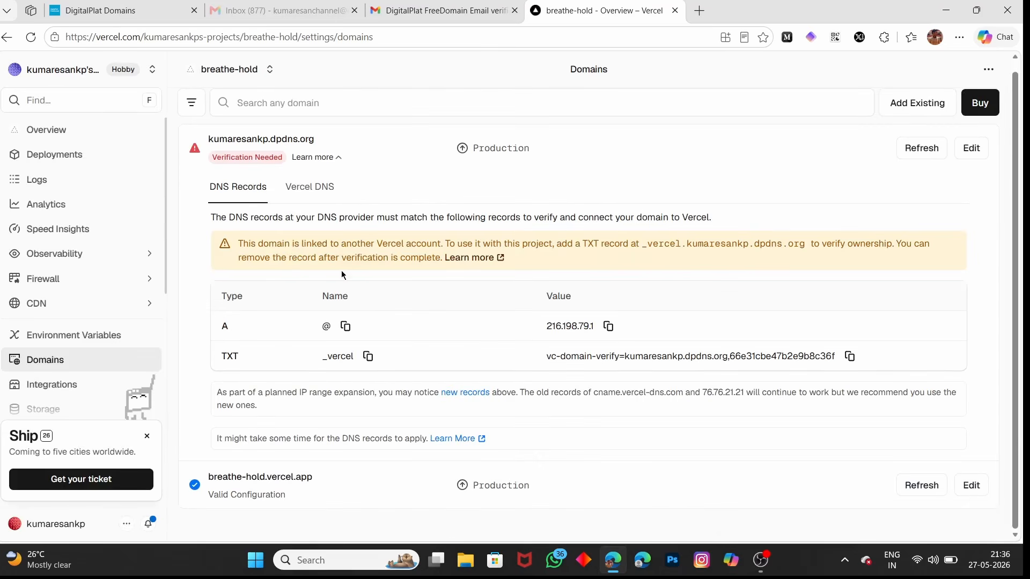
{"action": "left_click", "coordinate": [346, 328]}
{"action": "left_click", "coordinate": [175, 16]}
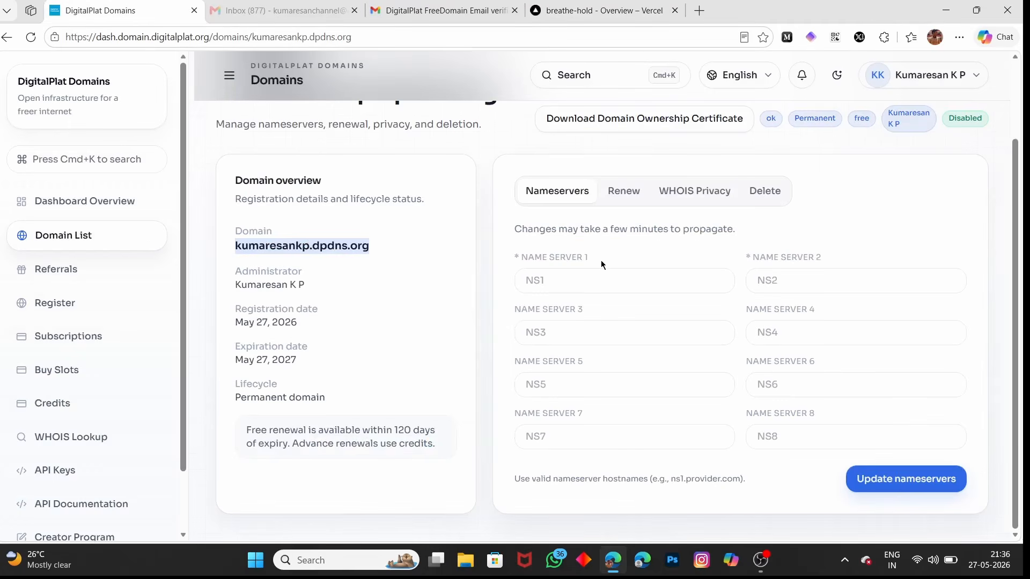
{"action": "left_click", "coordinate": [593, 282]}
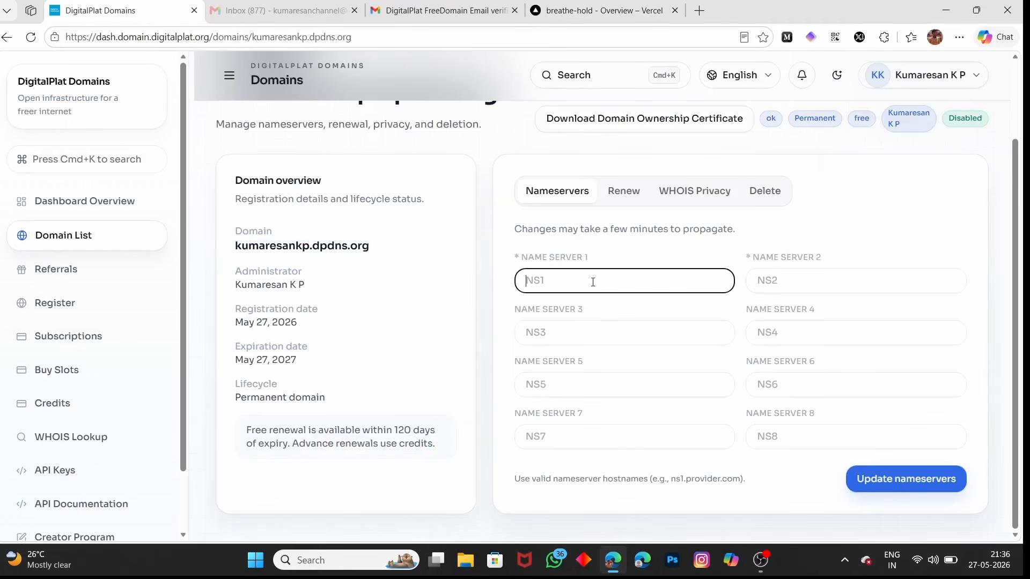
{"action": "key", "text": "ctrl+v"}
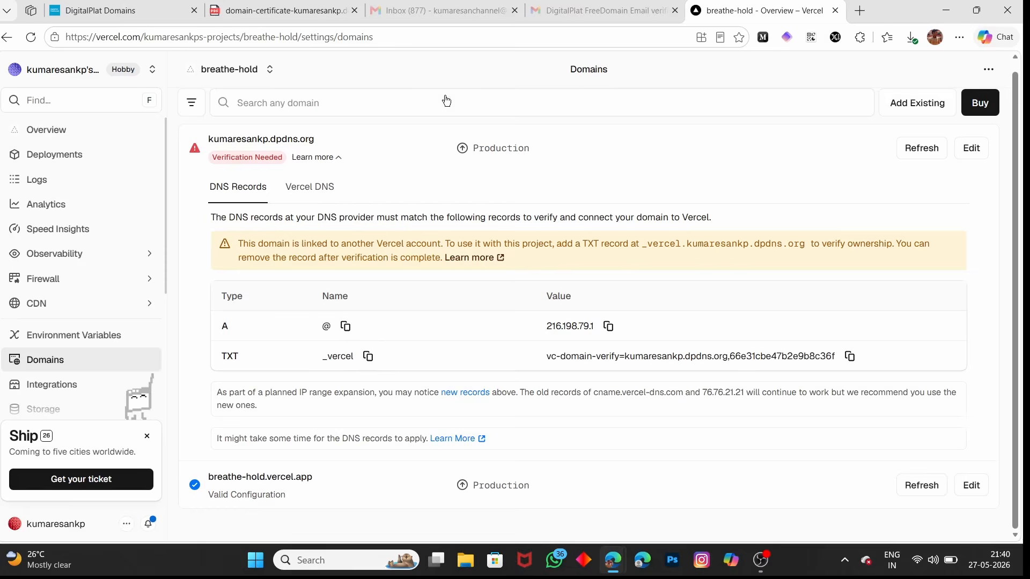
Step: Return to the DigitalPlat dashboard and open the Domain List
{"action": "left_click", "coordinate": [596, 11]}
{"action": "left_click", "coordinate": [157, 2]}
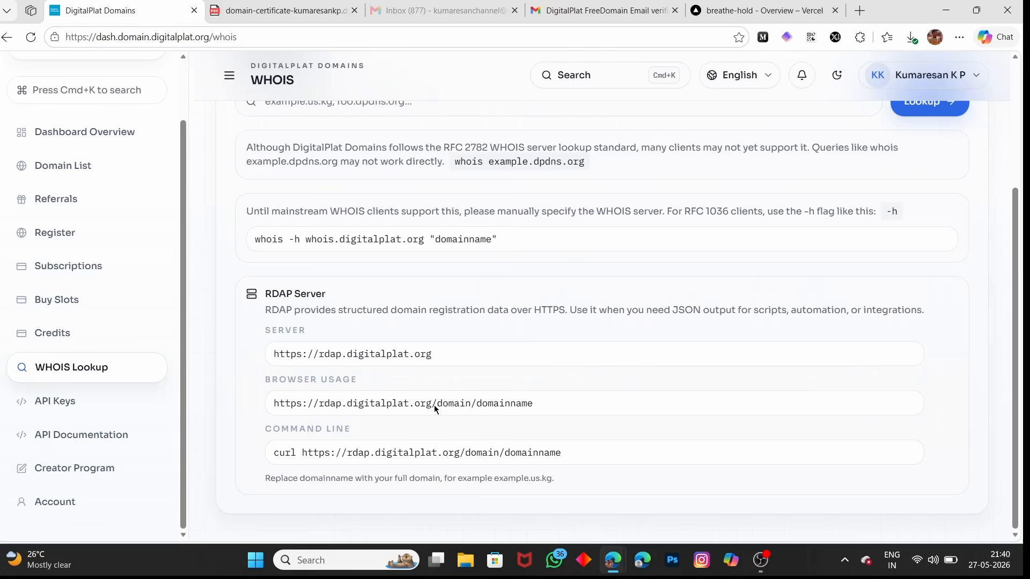
{"action": "left_click", "coordinate": [102, 169]}
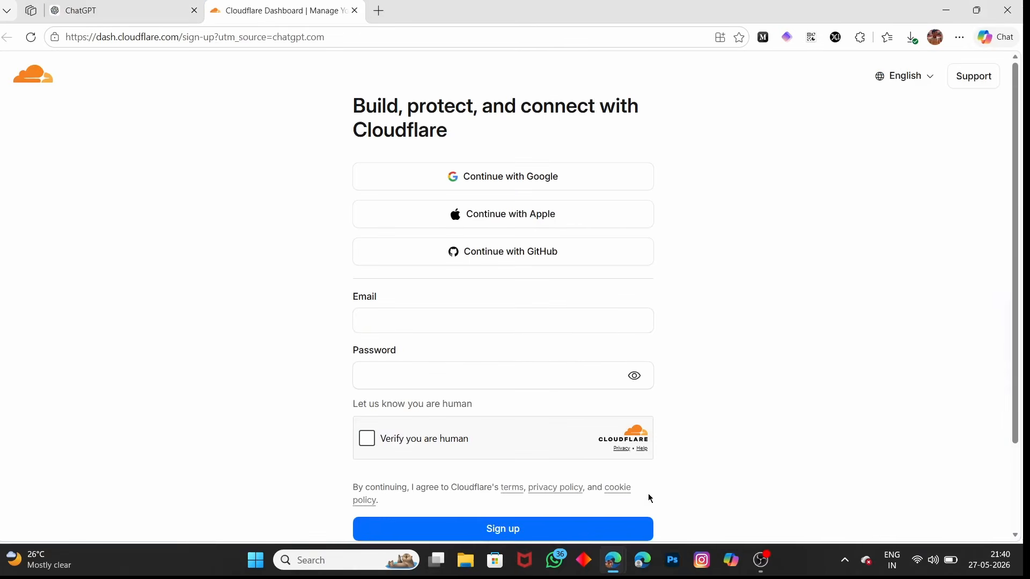
Step: Sign up for Cloudflare from its sign-up page with the Google account, allowing Cloudflare Dashboard access
{"action": "left_click", "coordinate": [176, 36]}
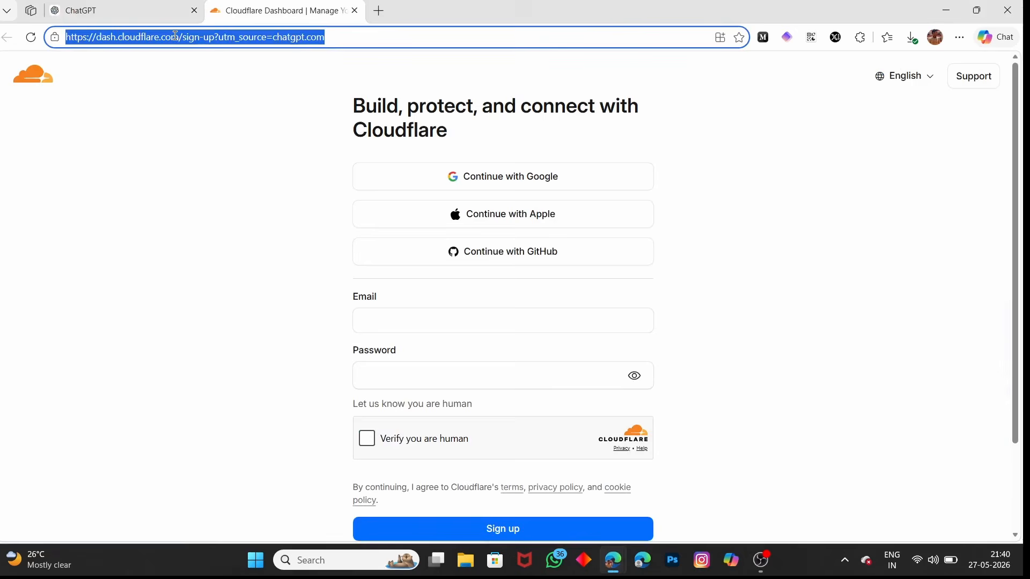
{"action": "left_click", "coordinate": [180, 99]}
{"action": "scroll", "coordinate": [181, 98], "scroll_direction": "down", "scroll_amount": 1}
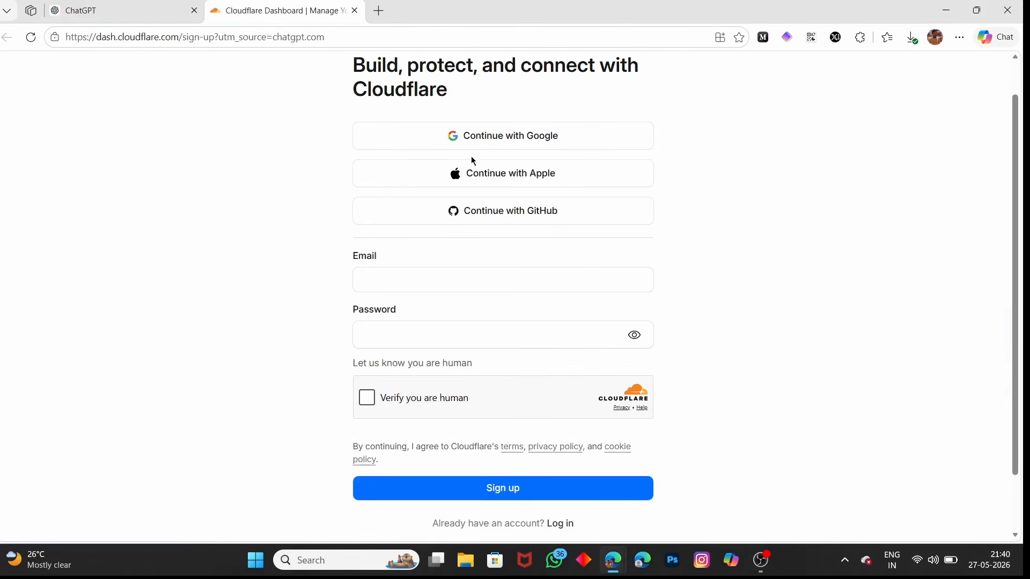
{"action": "left_click", "coordinate": [492, 145]}
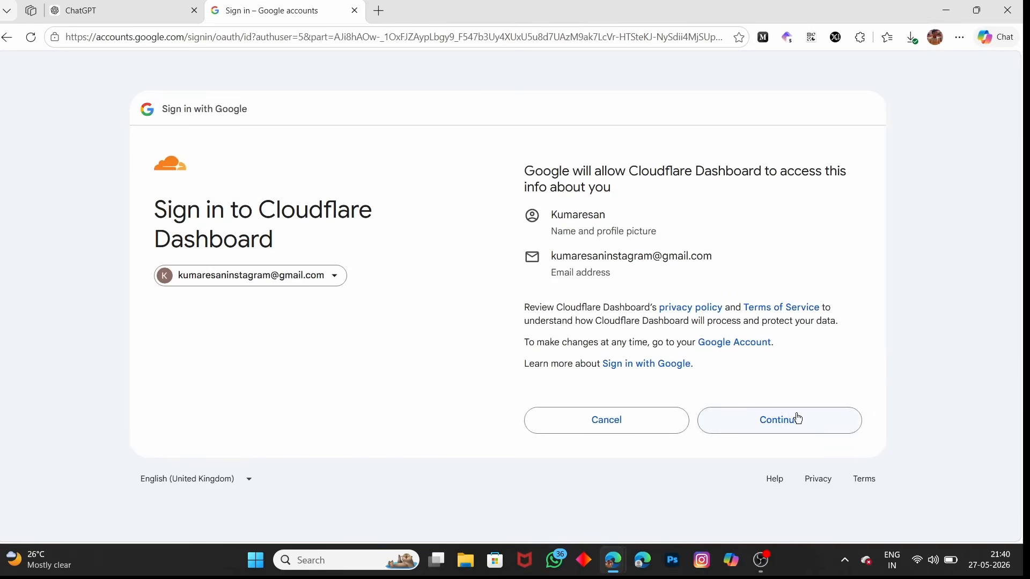
{"action": "left_click", "coordinate": [796, 418]}
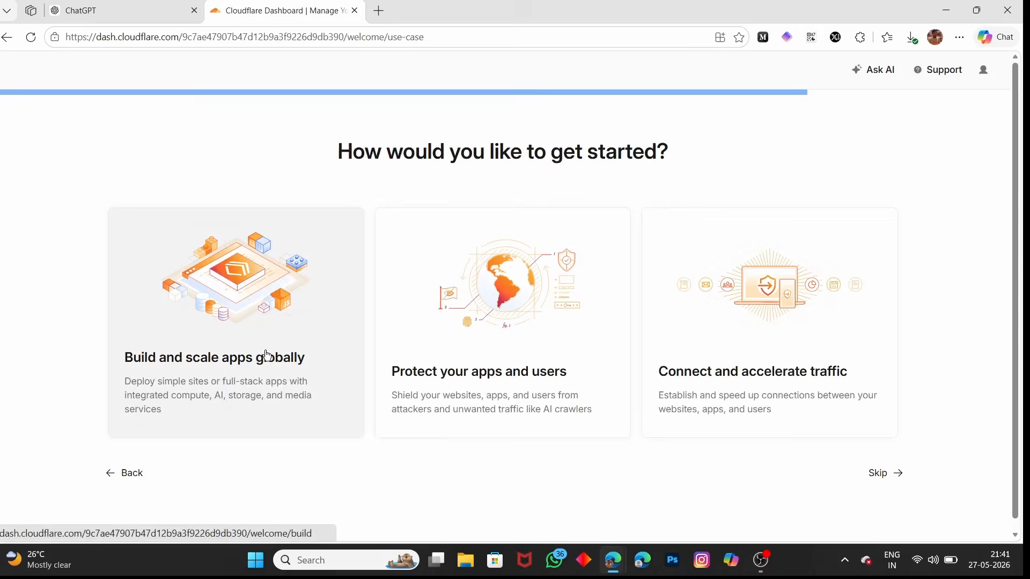
Step: Choose building and scaling apps globally as the starting goal, skip the remaining onboarding, and open the Domains overview
{"action": "left_click", "coordinate": [264, 356]}
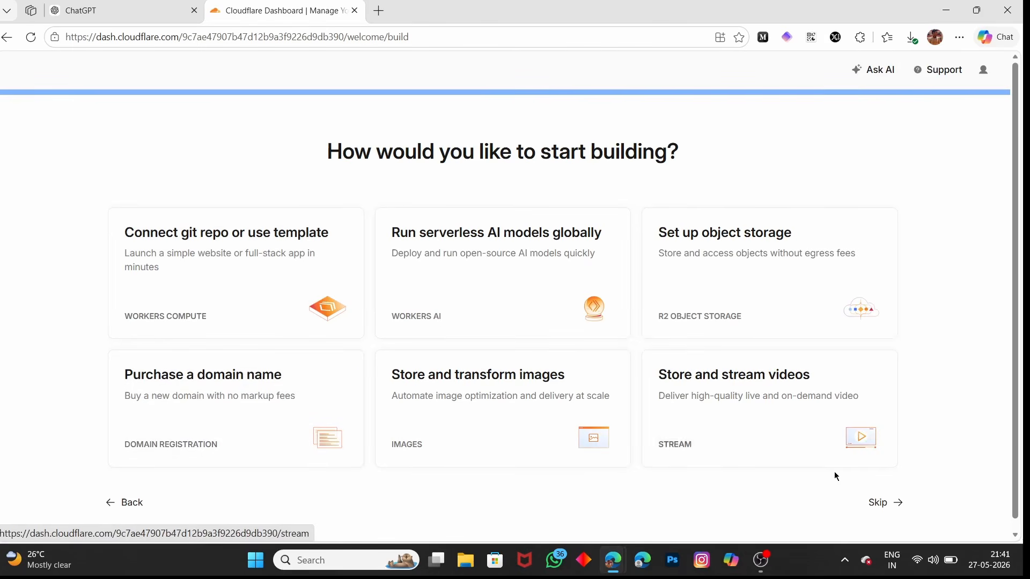
{"action": "left_click", "coordinate": [882, 504]}
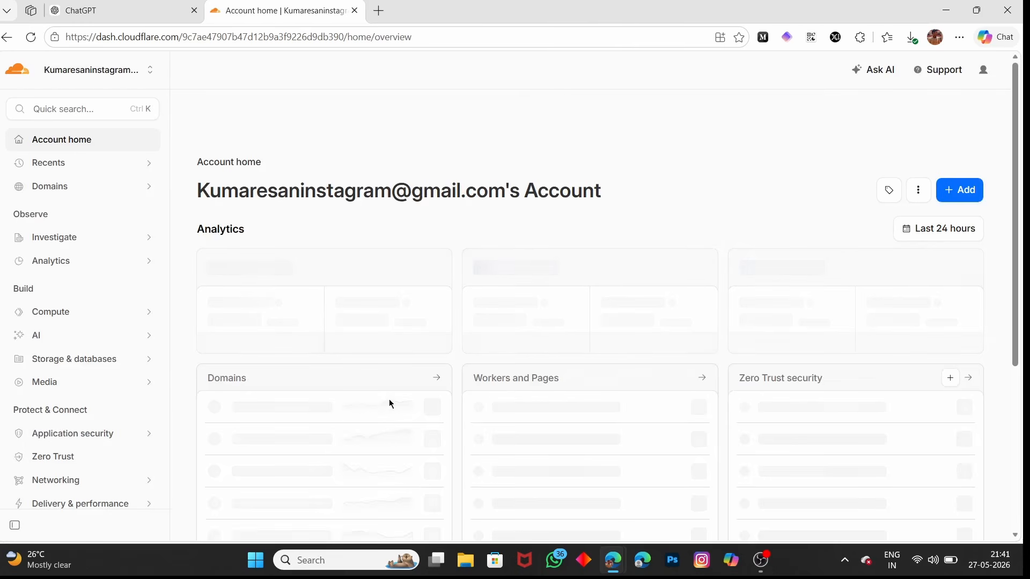
{"action": "left_click", "coordinate": [106, 192]}
{"action": "left_click", "coordinate": [93, 211]}
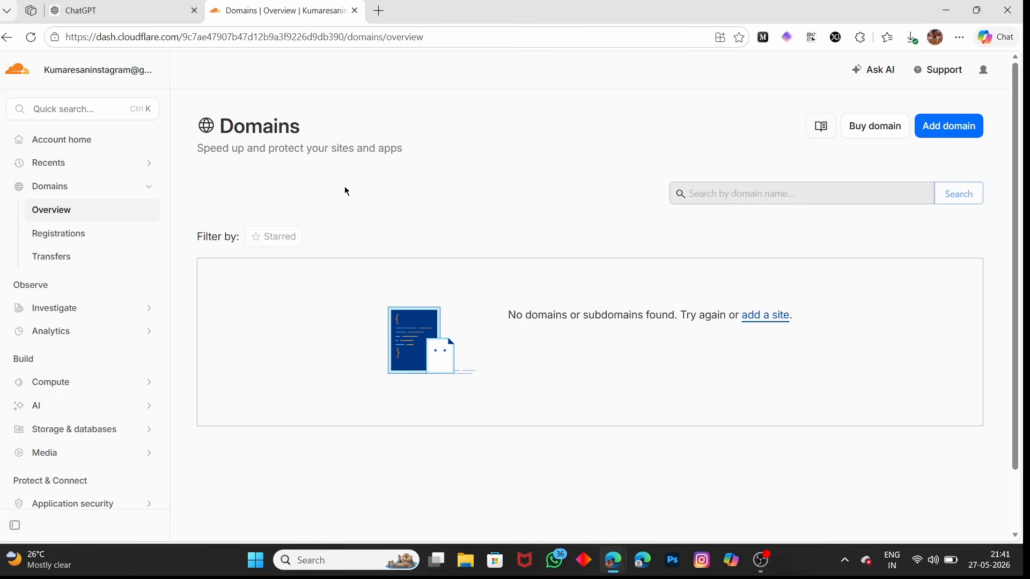
Step: Connect the .dpdns.org domain copied from DigitalPlat to Cloudflare and select the Free plan for it
{"action": "left_click", "coordinate": [959, 125]}
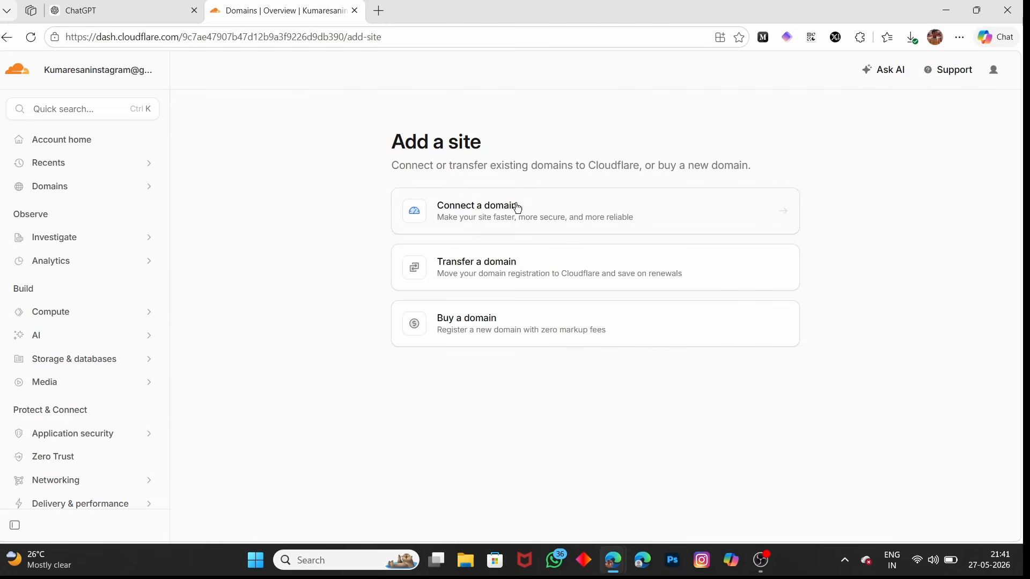
{"action": "left_click", "coordinate": [479, 210]}
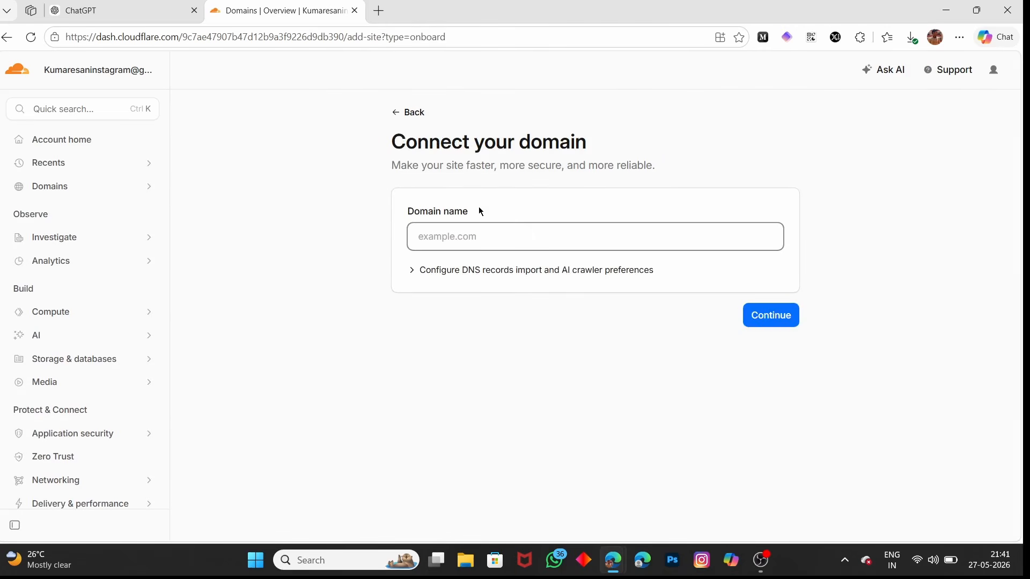
{"action": "mouse_move", "coordinate": [613, 566]}
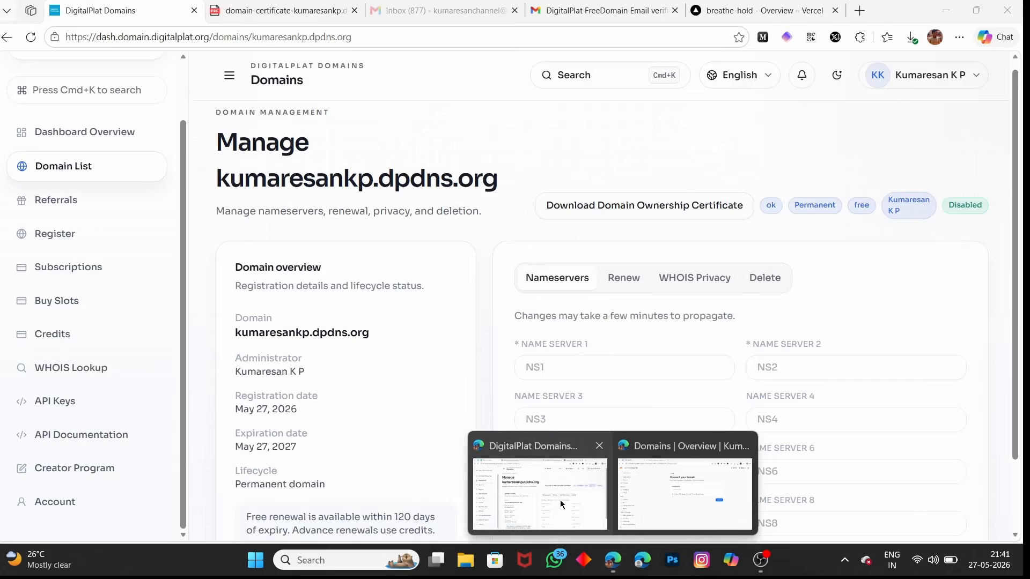
{"action": "left_click", "coordinate": [513, 456]}
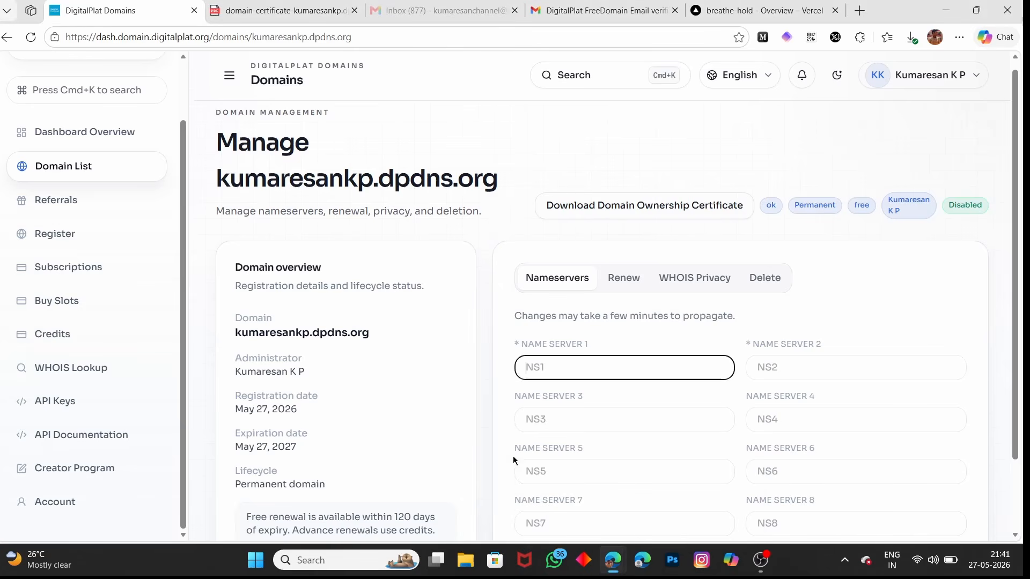
{"action": "double_click", "coordinate": [292, 336]}
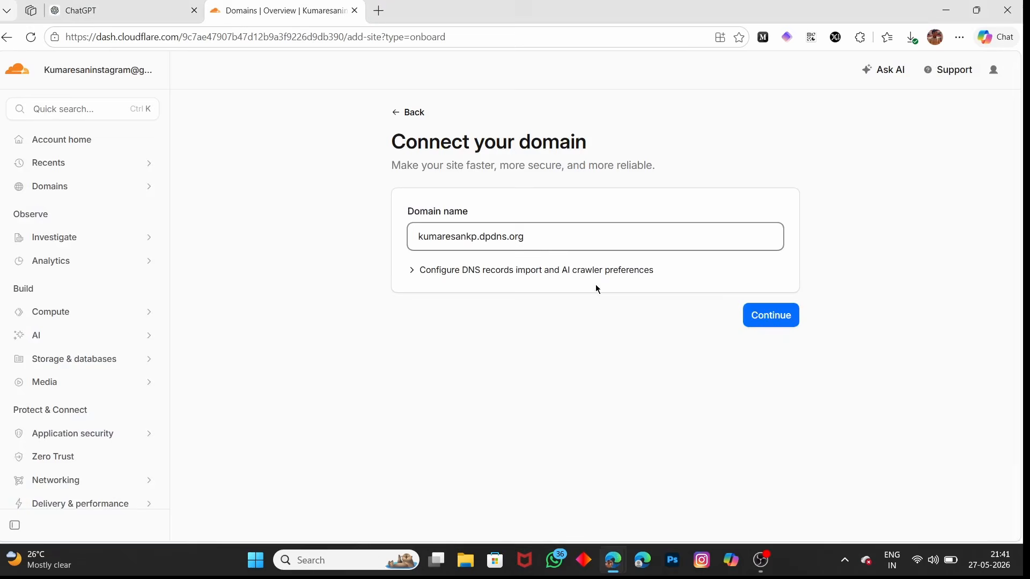
{"action": "left_click", "coordinate": [772, 322]}
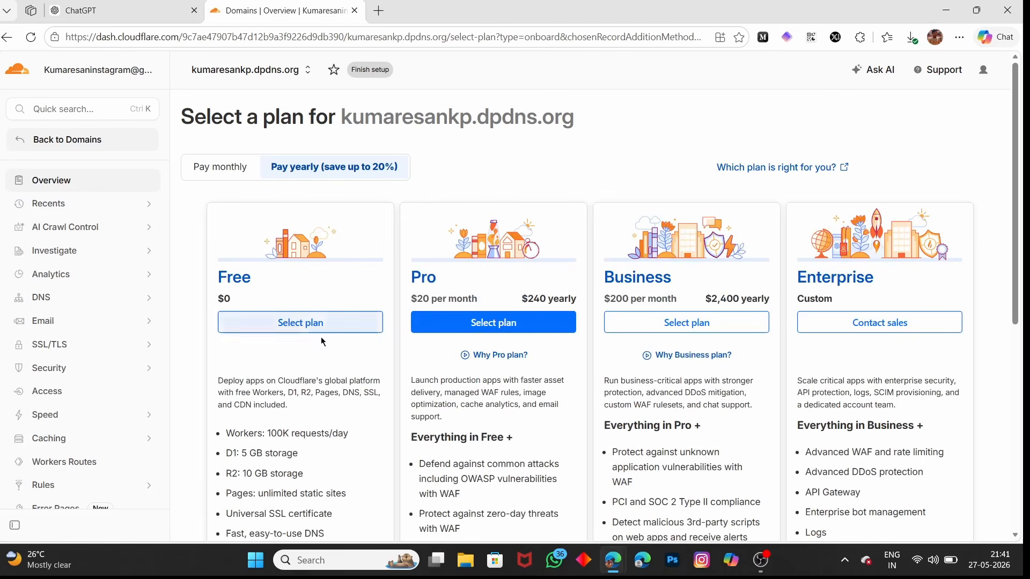
{"action": "scroll", "coordinate": [295, 331], "scroll_direction": "down", "scroll_amount": 2}
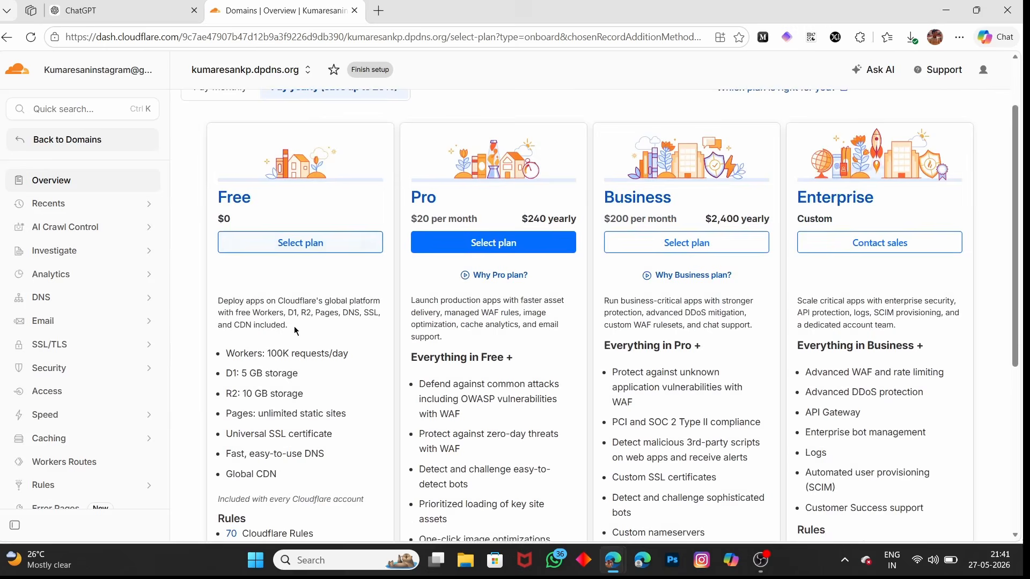
{"action": "left_click", "coordinate": [288, 248]}
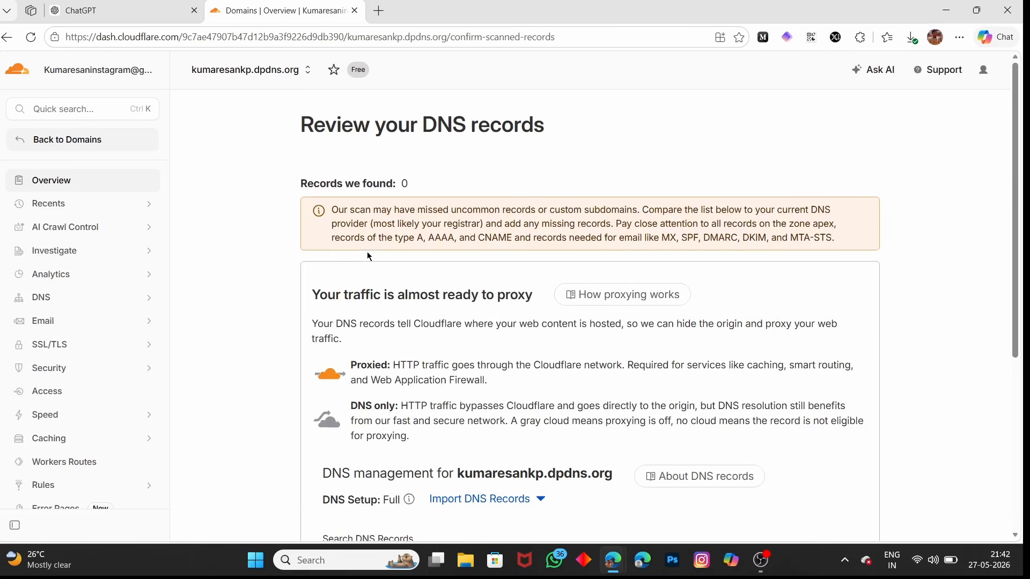
Step: Review the DNS records page and continue to activation without adding any DNS records, confirming the choice
{"action": "scroll", "coordinate": [367, 252], "scroll_direction": "down", "scroll_amount": 1}
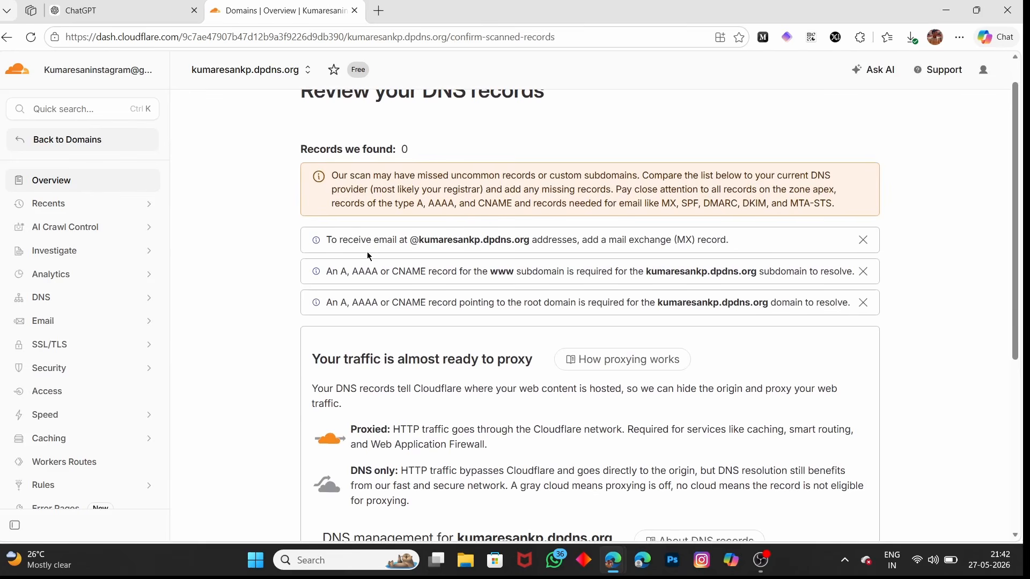
{"action": "scroll", "coordinate": [366, 252], "scroll_direction": "down", "scroll_amount": 5}
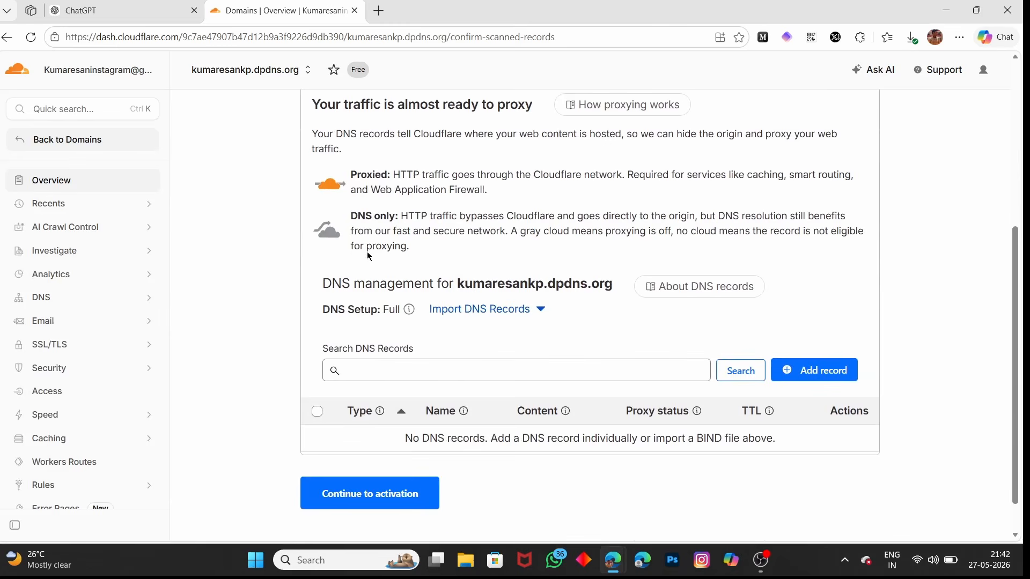
{"action": "scroll", "coordinate": [367, 252], "scroll_direction": "up", "scroll_amount": 1}
{"action": "scroll", "coordinate": [367, 252], "scroll_direction": "up", "scroll_amount": 2}
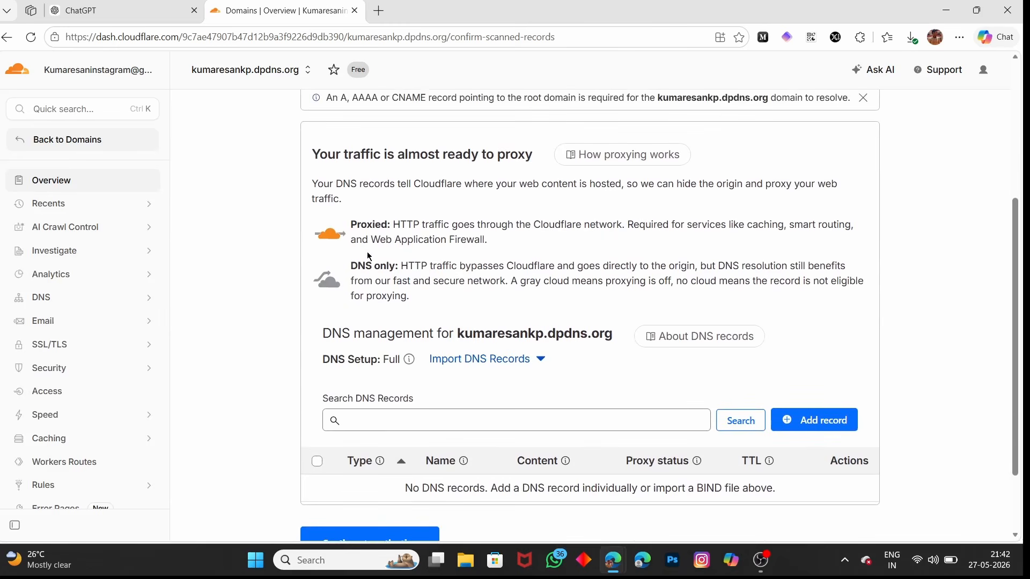
{"action": "scroll", "coordinate": [366, 252], "scroll_direction": "up", "scroll_amount": 1}
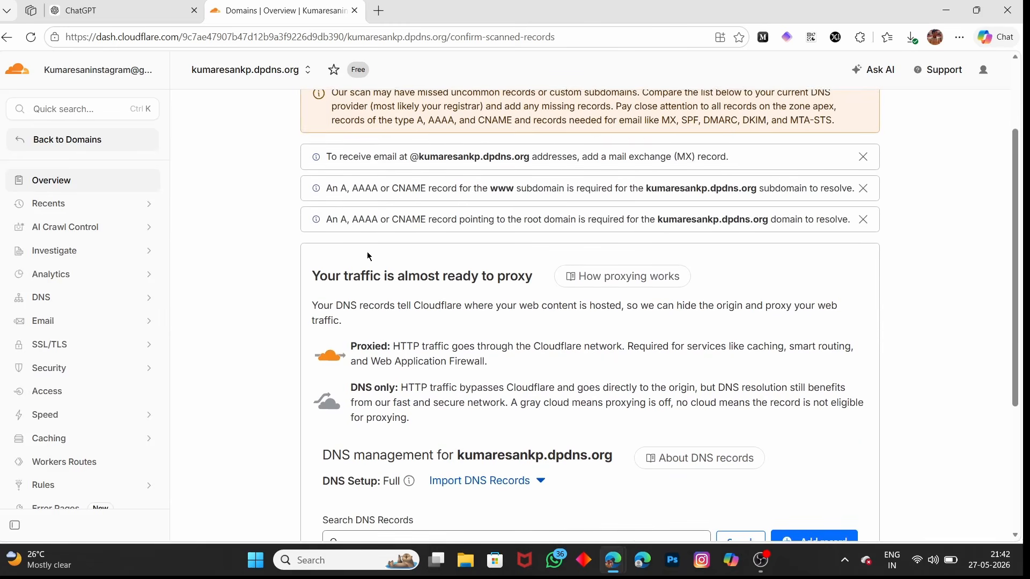
{"action": "scroll", "coordinate": [367, 252], "scroll_direction": "up", "scroll_amount": 1}
{"action": "scroll", "coordinate": [409, 458], "scroll_direction": "down", "scroll_amount": 5}
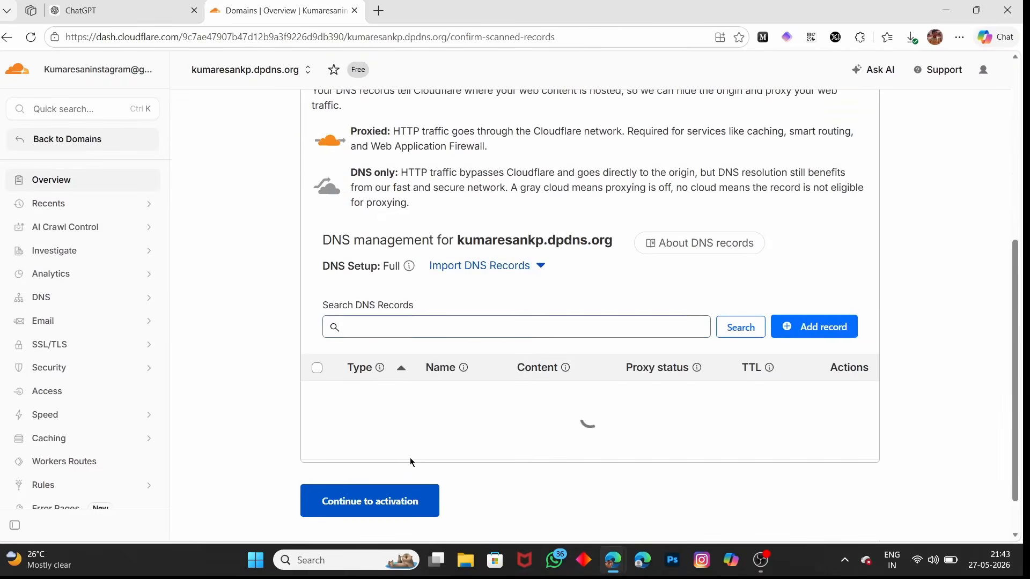
{"action": "left_click", "coordinate": [411, 456]}
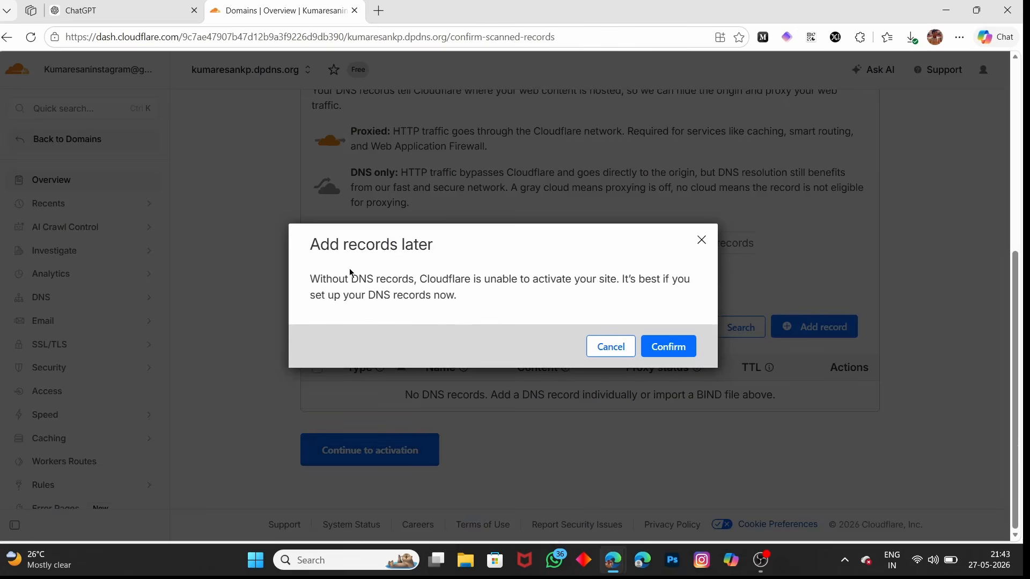
{"action": "left_click", "coordinate": [678, 346]}
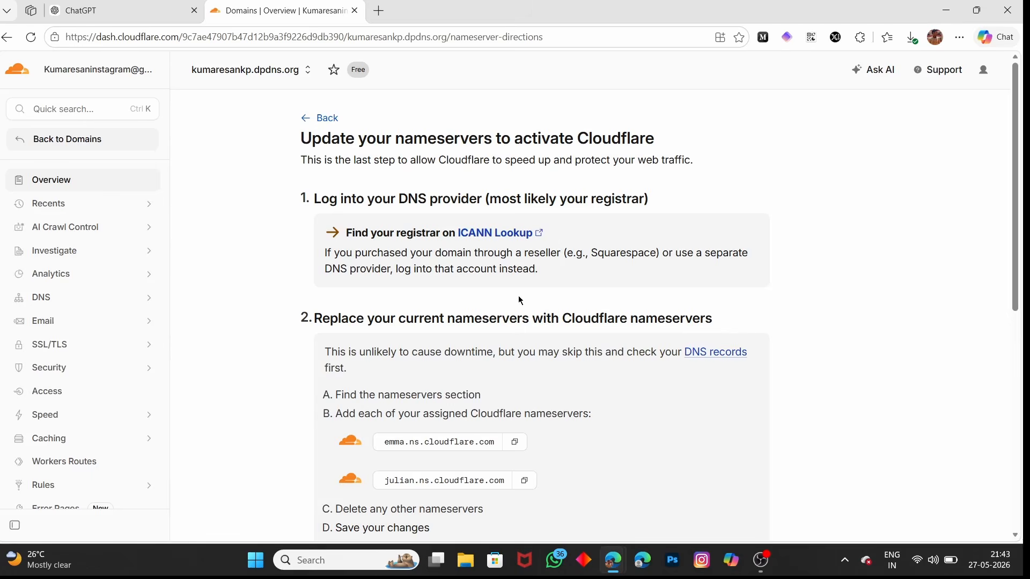
Step: Enter the first assigned Cloudflare nameserver, emma.ns.cloudflare.com, as Name Server 1 of the domain on DigitalPlat
{"action": "scroll", "coordinate": [519, 300], "scroll_direction": "down", "scroll_amount": 3}
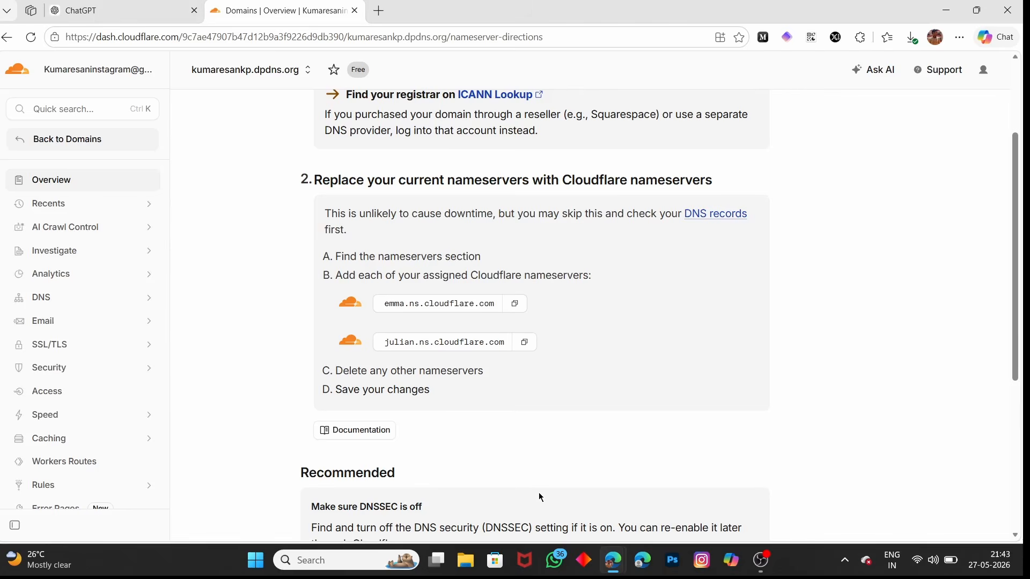
{"action": "left_click", "coordinate": [614, 559]}
{"action": "left_click", "coordinate": [537, 475]}
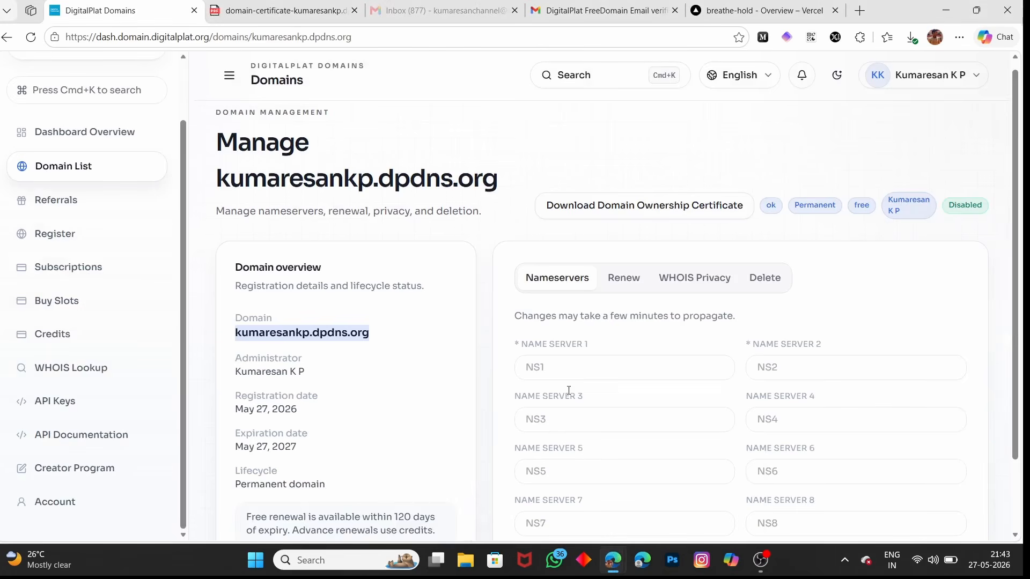
{"action": "left_click", "coordinate": [558, 357]}
{"action": "type", "text": "emma.ns.cloudflare.com"}
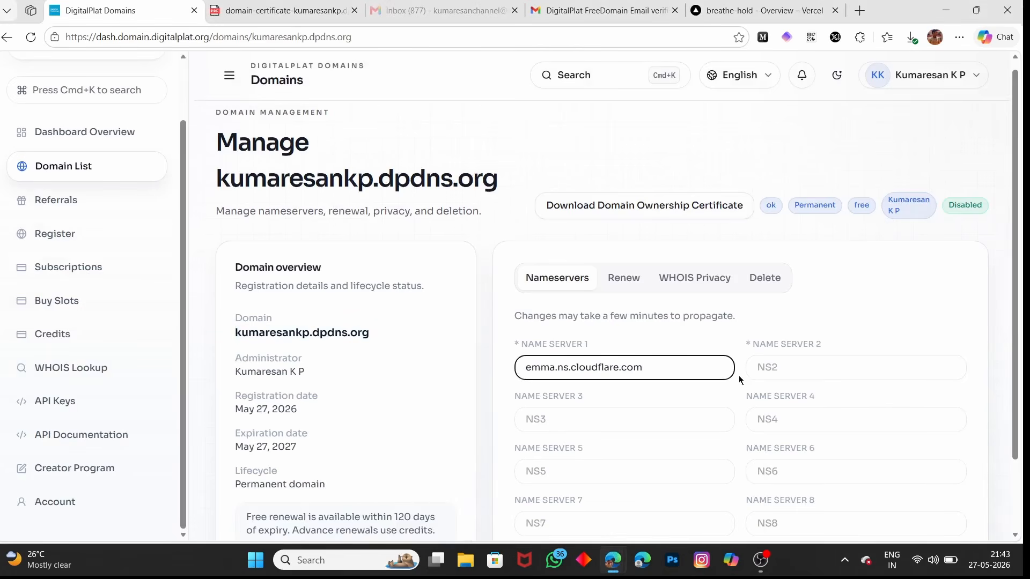
{"action": "key", "text": "Tab"}
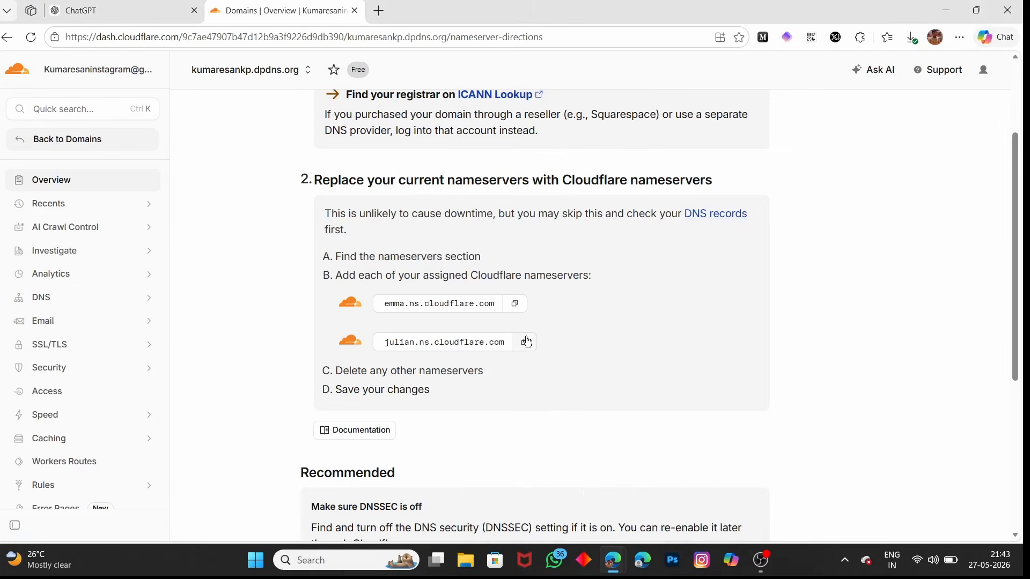
Step: Copy julian.ns.cloudflare.com from Cloudflare into Name Server 2 on DigitalPlat and update the domain's nameservers
{"action": "left_click", "coordinate": [525, 343]}
{"action": "left_click", "coordinate": [621, 565]}
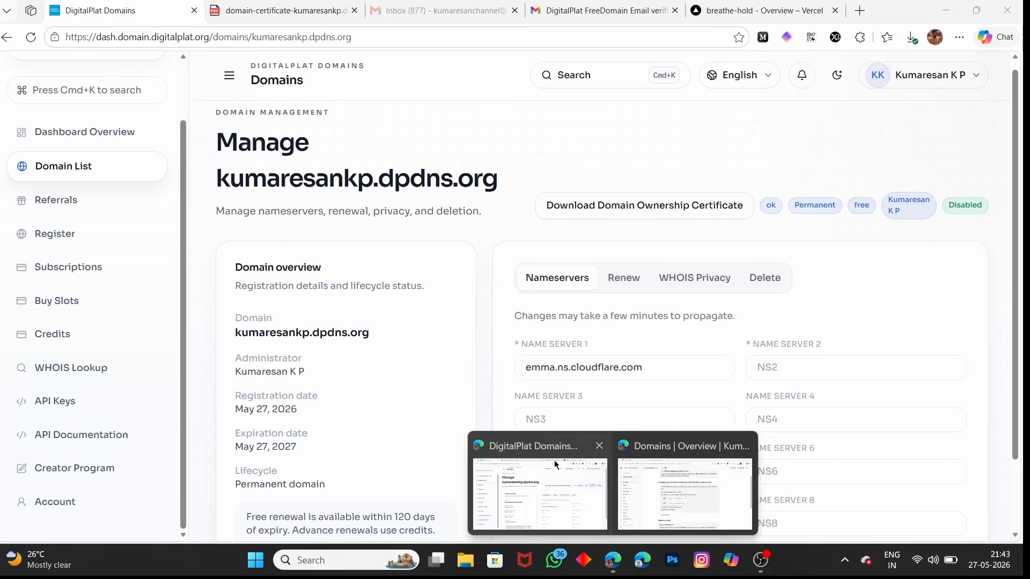
{"action": "left_click", "coordinate": [541, 482]}
{"action": "left_click", "coordinate": [768, 367]}
{"action": "key", "text": "ctrl+v"}
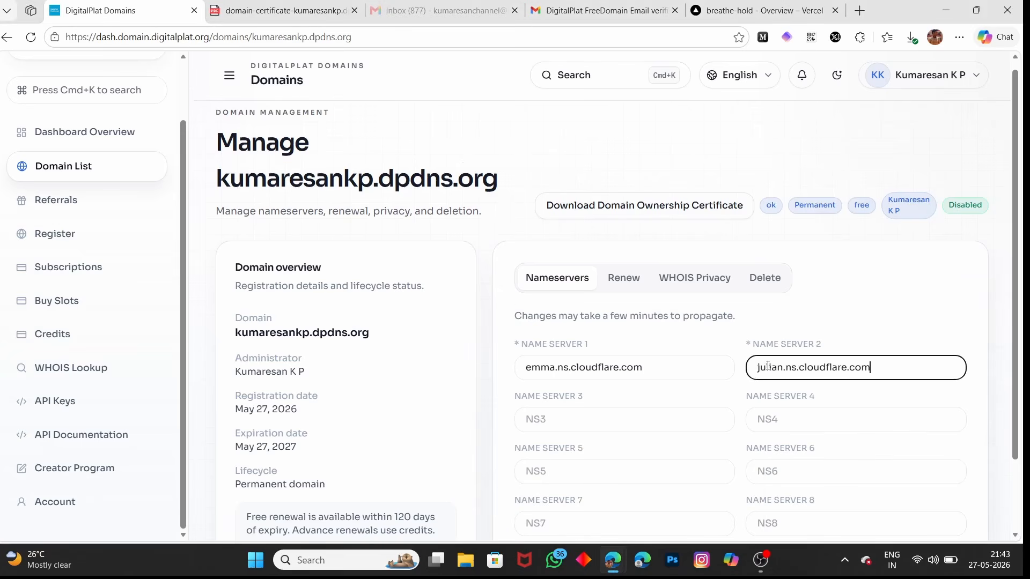
{"action": "scroll", "coordinate": [831, 429], "scroll_direction": "down", "scroll_amount": 2}
{"action": "left_click", "coordinate": [878, 480]}
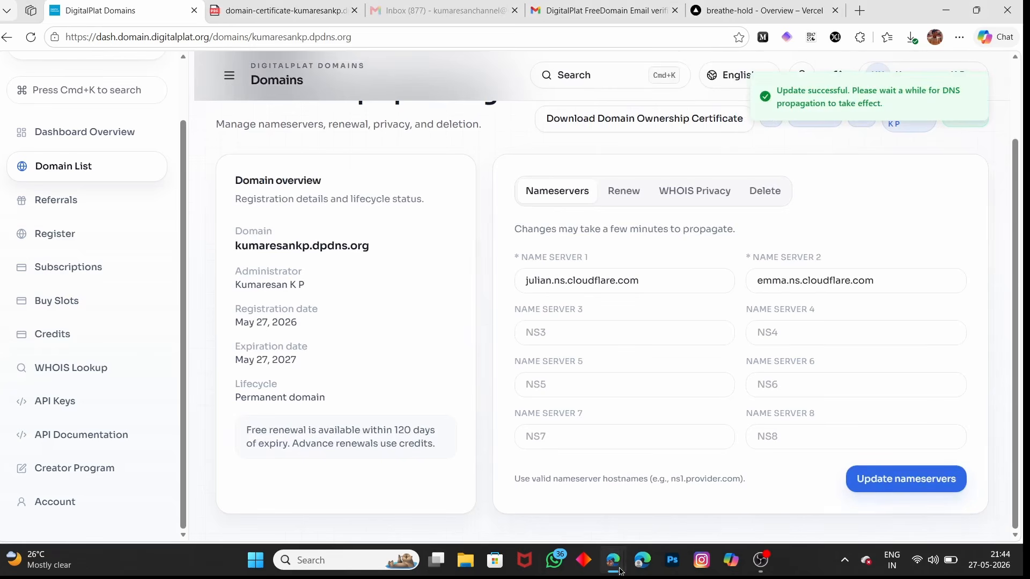
Step: Return to the Cloudflare activation page and confirm that the nameservers have been updated
{"action": "mouse_move", "coordinate": [612, 559]}
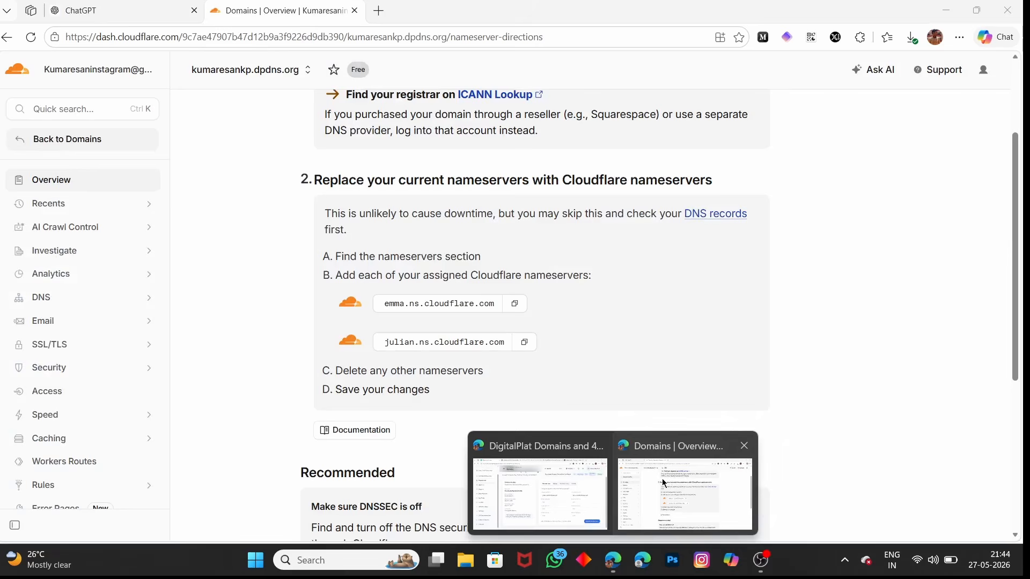
{"action": "left_click", "coordinate": [663, 483]}
{"action": "scroll", "coordinate": [581, 461], "scroll_direction": "down", "scroll_amount": 5}
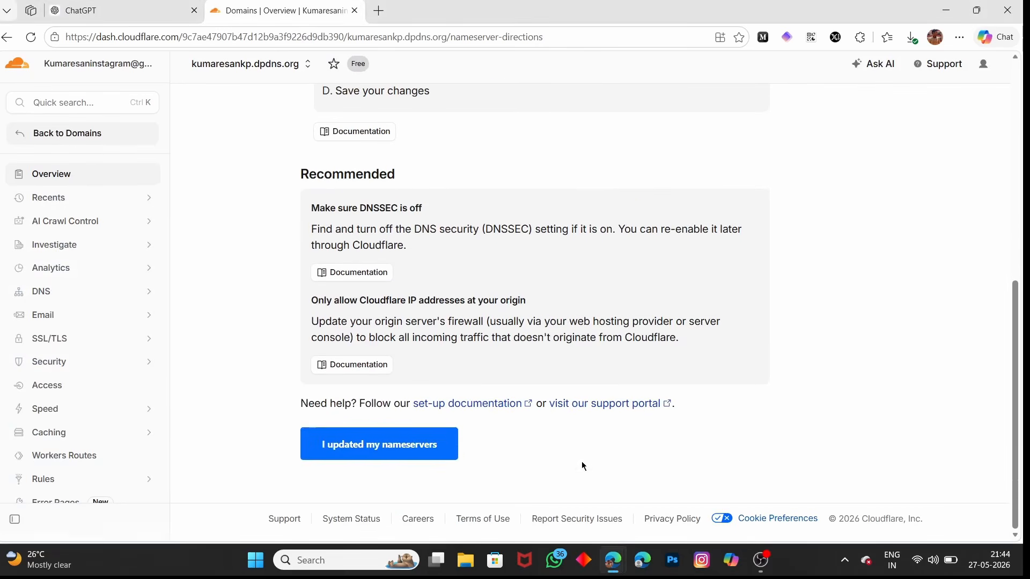
{"action": "left_click", "coordinate": [412, 456]}
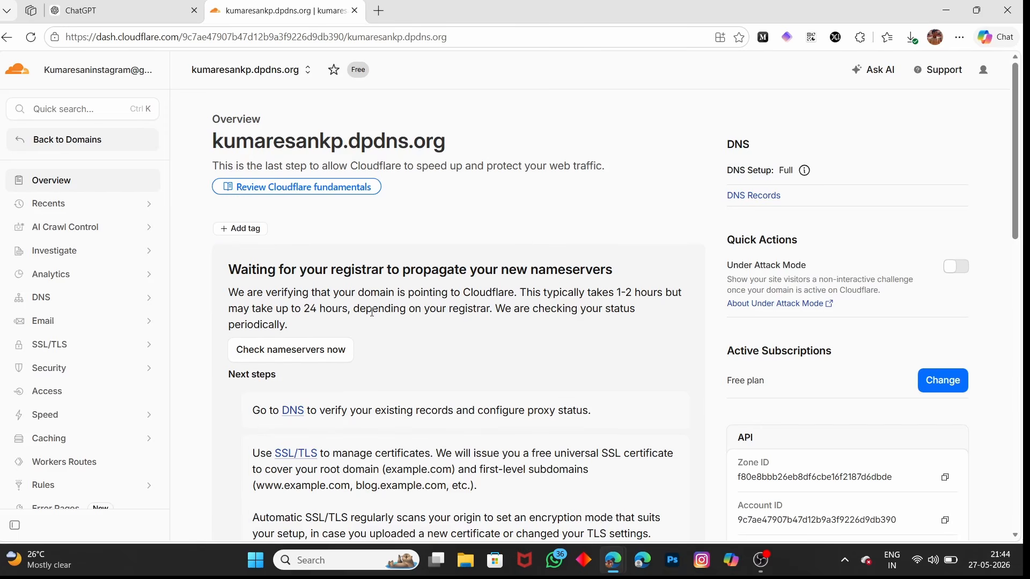
Step: Examine the domain overview's nameserver propagation status and next steps, including the linked DNS page and the nameserver check notice
{"action": "scroll", "coordinate": [263, 409], "scroll_direction": "down", "scroll_amount": 2}
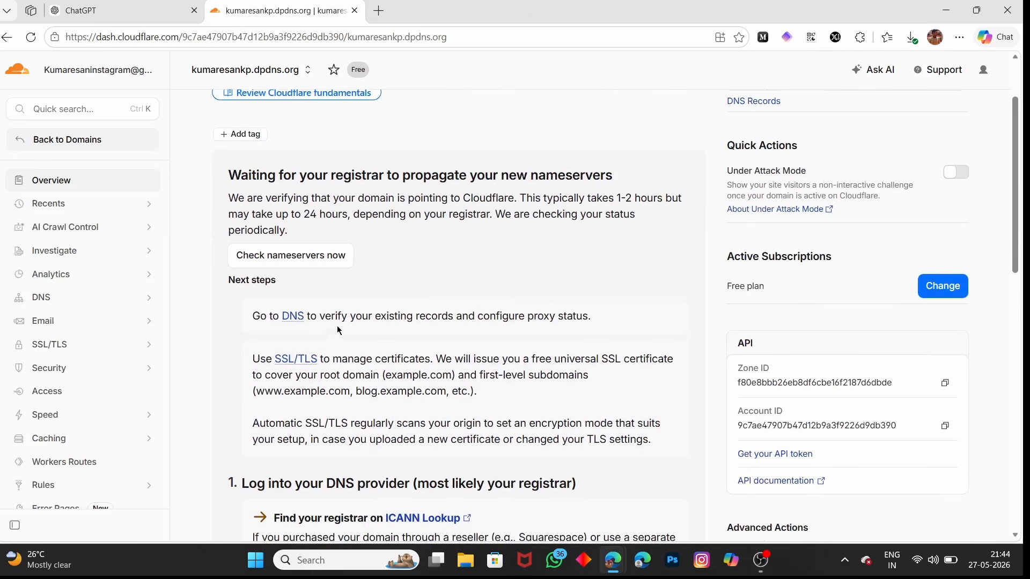
{"action": "scroll", "coordinate": [338, 329], "scroll_direction": "up", "scroll_amount": 1}
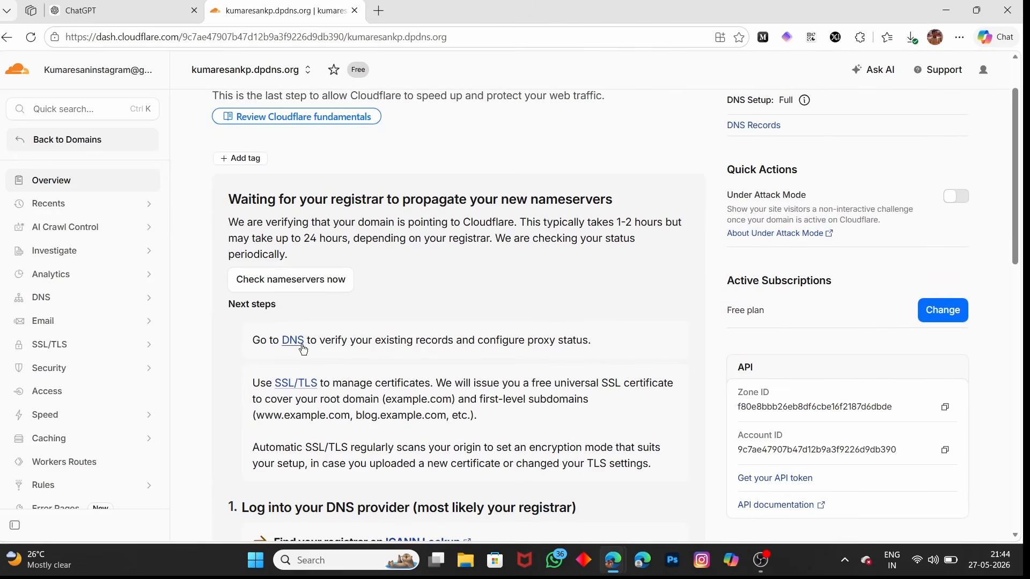
{"action": "scroll", "coordinate": [349, 296], "scroll_direction": "down", "scroll_amount": 3}
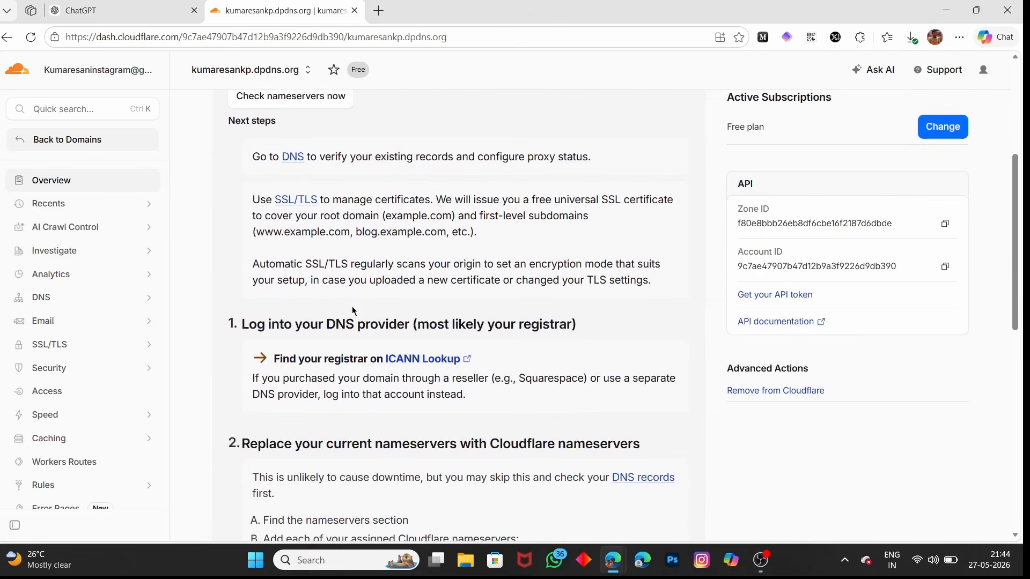
{"action": "scroll", "coordinate": [352, 310], "scroll_direction": "down", "scroll_amount": 5}
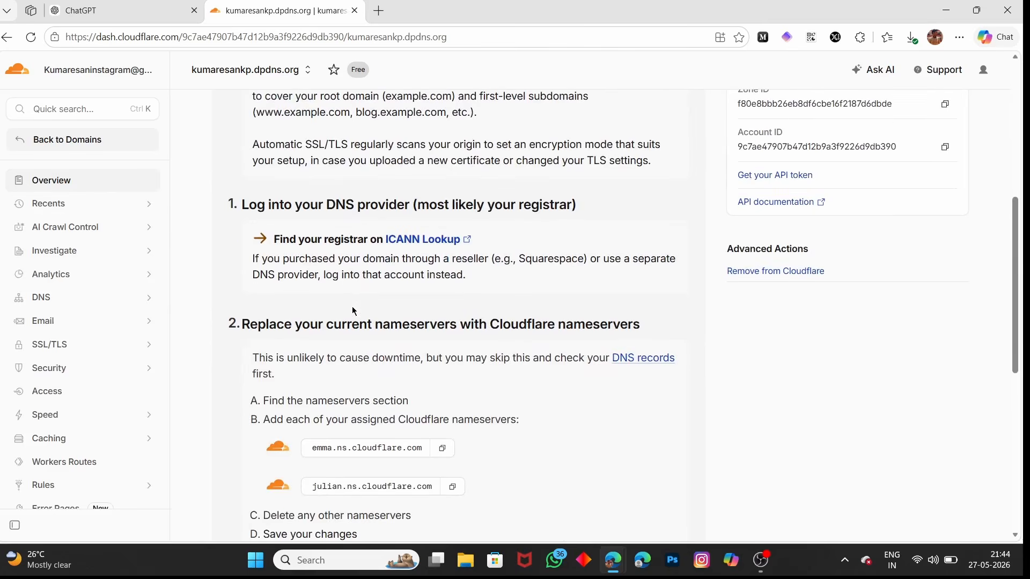
{"action": "scroll", "coordinate": [352, 309], "scroll_direction": "up", "scroll_amount": 5}
{"action": "scroll", "coordinate": [352, 309], "scroll_direction": "up", "scroll_amount": 5}
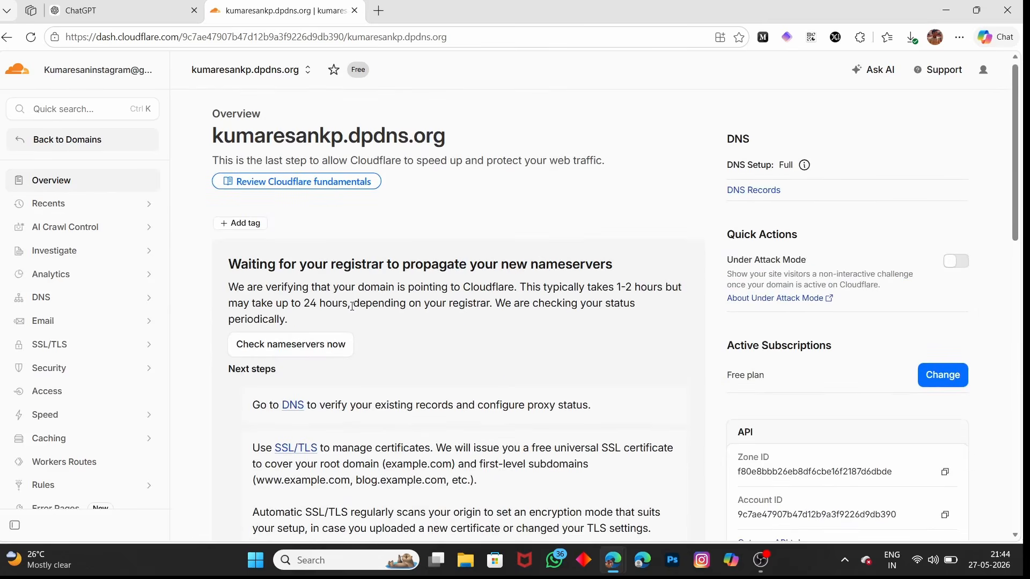
{"action": "left_click", "coordinate": [292, 405]}
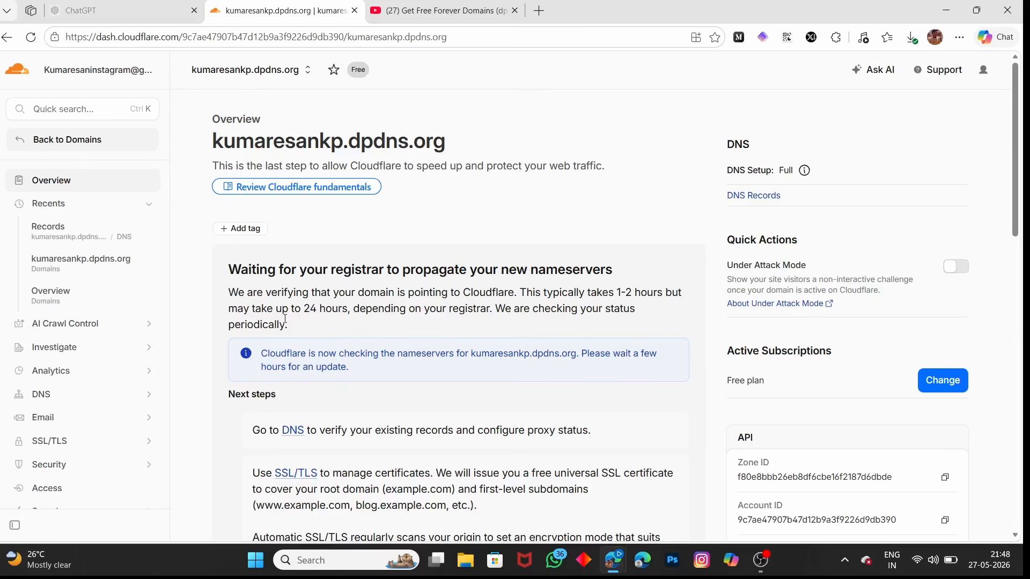
{"action": "left_click_drag", "start_coordinate": [324, 374], "coordinate": [261, 353]}
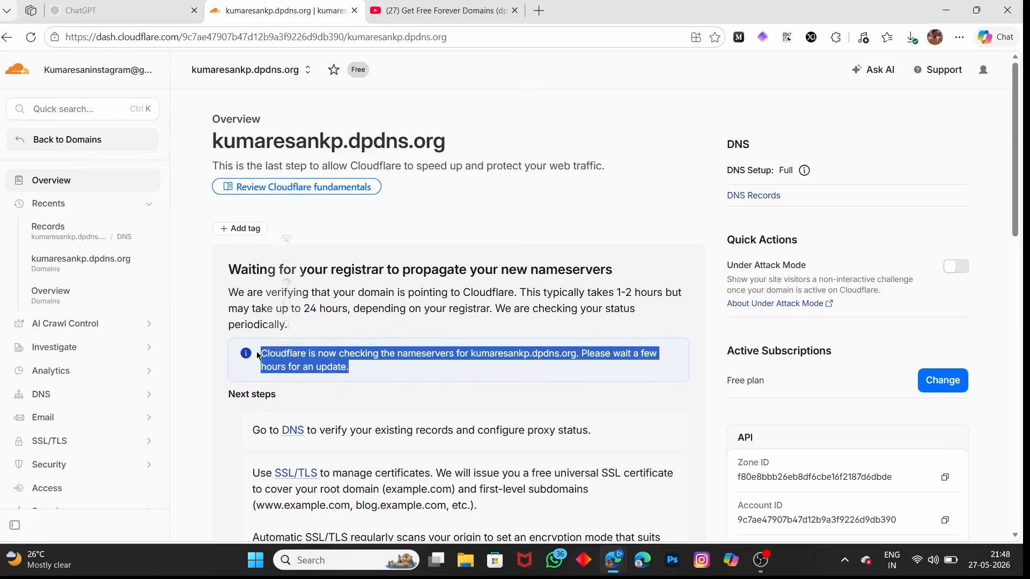
Step: Open the domain's DNS records page in Cloudflare and look at the blank form for adding a record, leaving it unsaved
{"action": "left_click", "coordinate": [299, 394]}
{"action": "scroll", "coordinate": [298, 394], "scroll_direction": "down", "scroll_amount": 1}
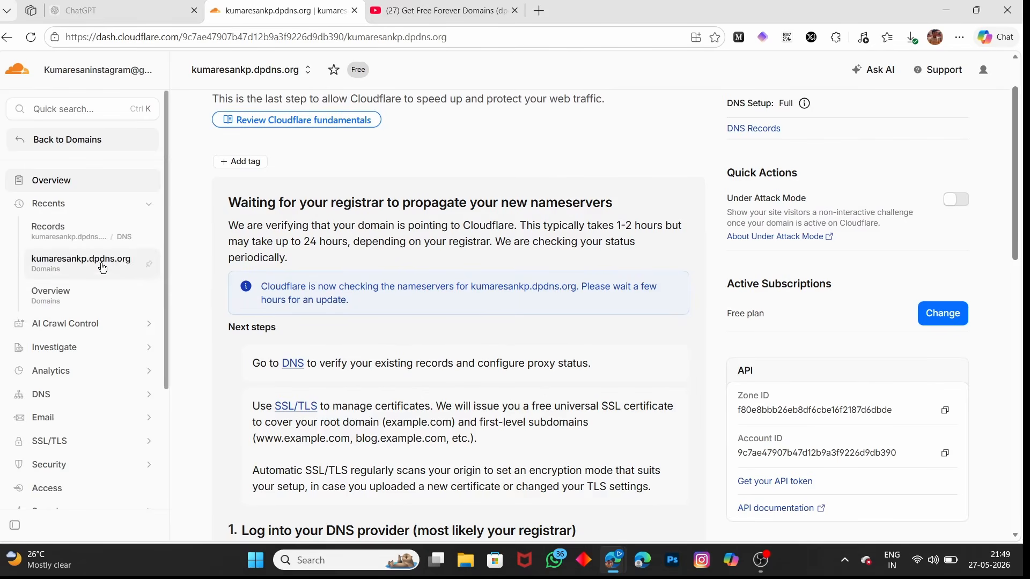
{"action": "left_click", "coordinate": [79, 397]}
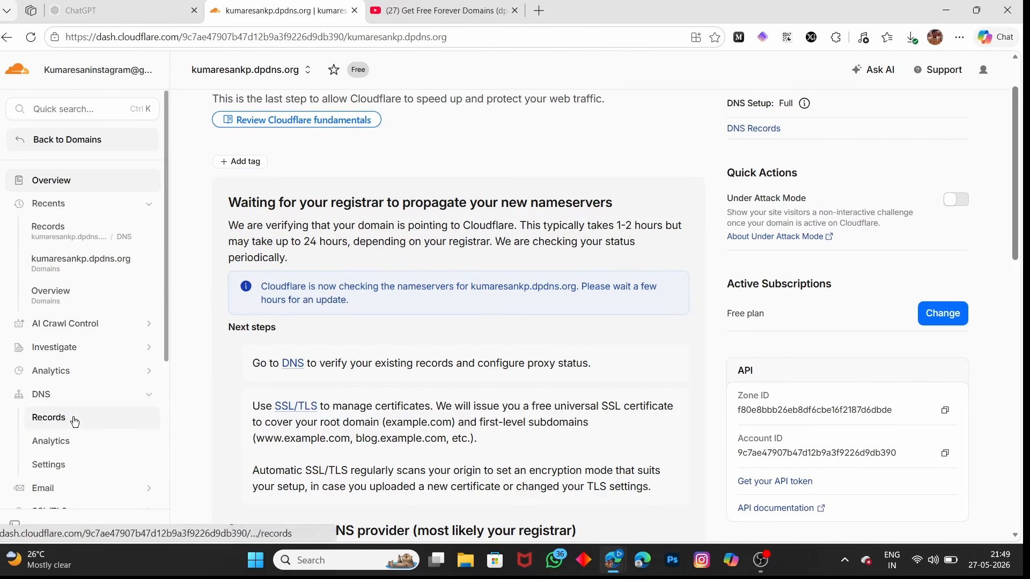
{"action": "left_click", "coordinate": [71, 419]}
{"action": "scroll", "coordinate": [337, 341], "scroll_direction": "down", "scroll_amount": 1}
{"action": "scroll", "coordinate": [337, 341], "scroll_direction": "up", "scroll_amount": 1}
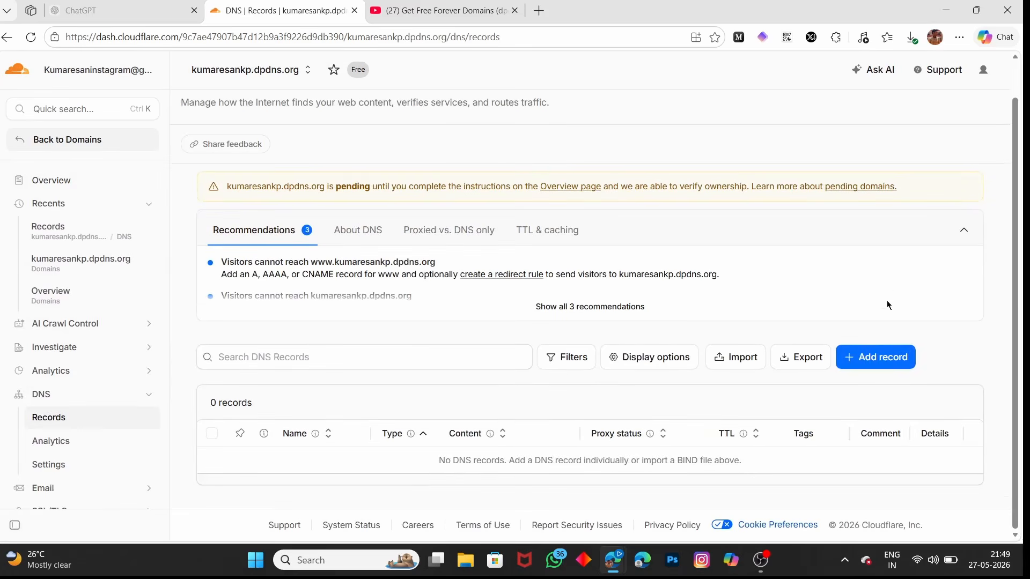
{"action": "left_click", "coordinate": [862, 360]}
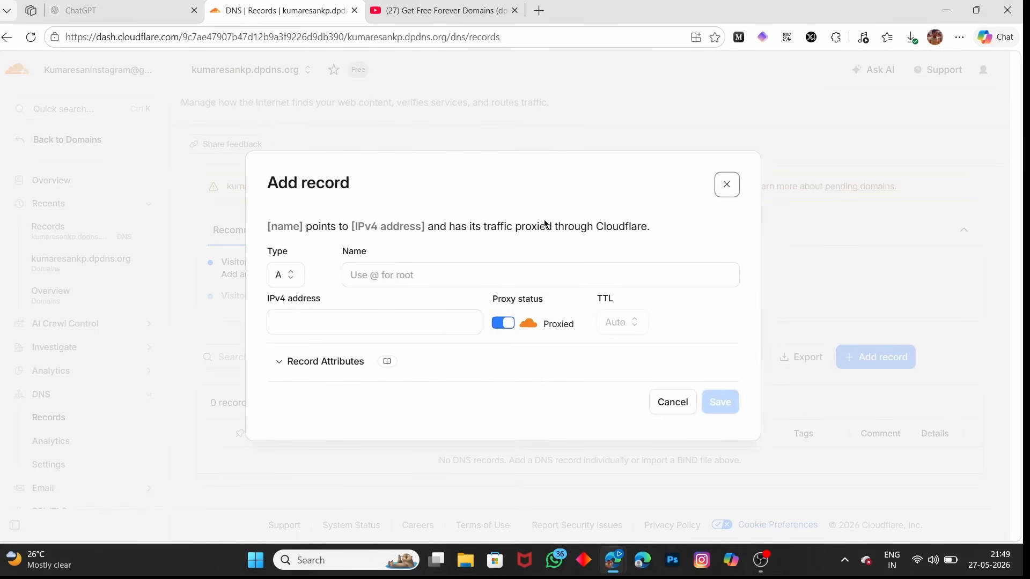
{"action": "left_click", "coordinate": [728, 186]}
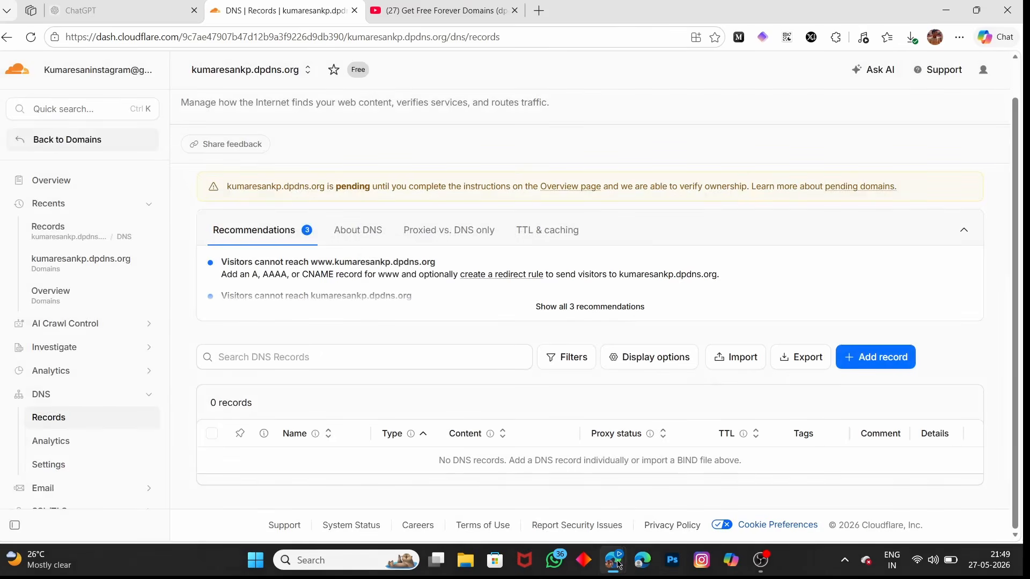
Step: Check the A and TXT records that Vercel requires for the breathe-hold domain, and return to the Cloudflare DNS records page
{"action": "mouse_move", "coordinate": [613, 560]}
{"action": "left_click", "coordinate": [556, 486]}
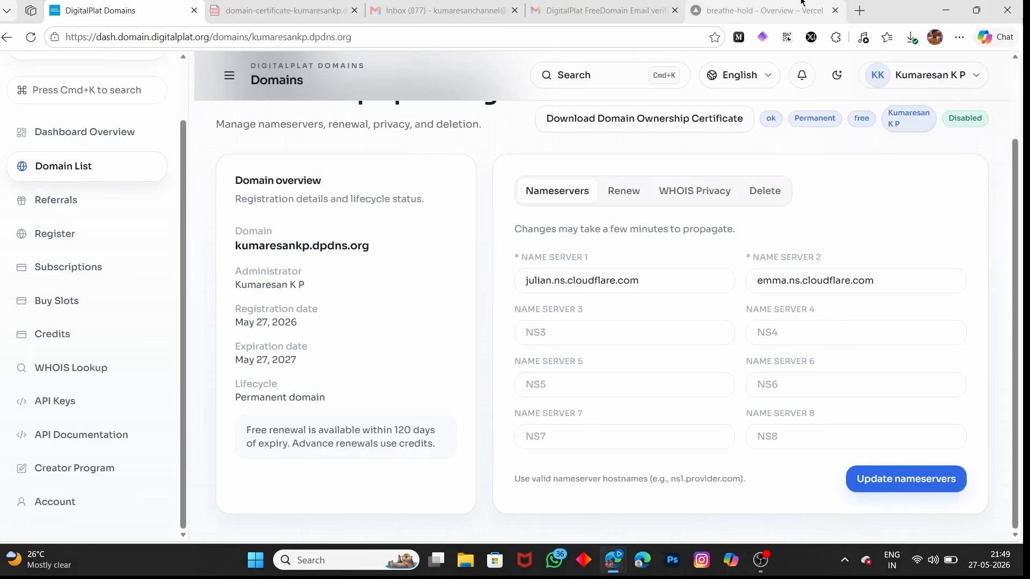
{"action": "left_click", "coordinate": [762, 10]}
{"action": "mouse_move", "coordinate": [625, 567]}
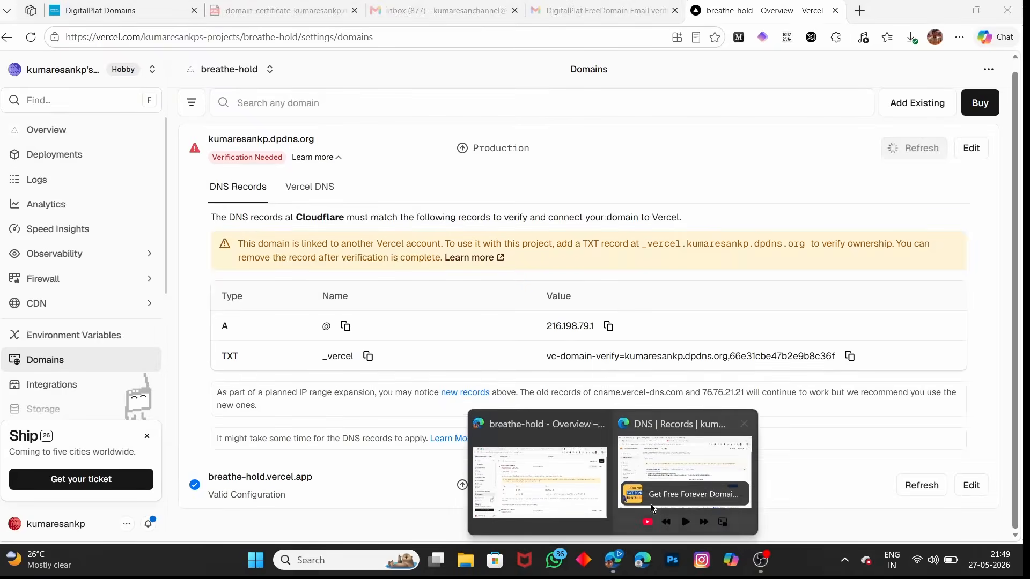
{"action": "left_click", "coordinate": [672, 460]}
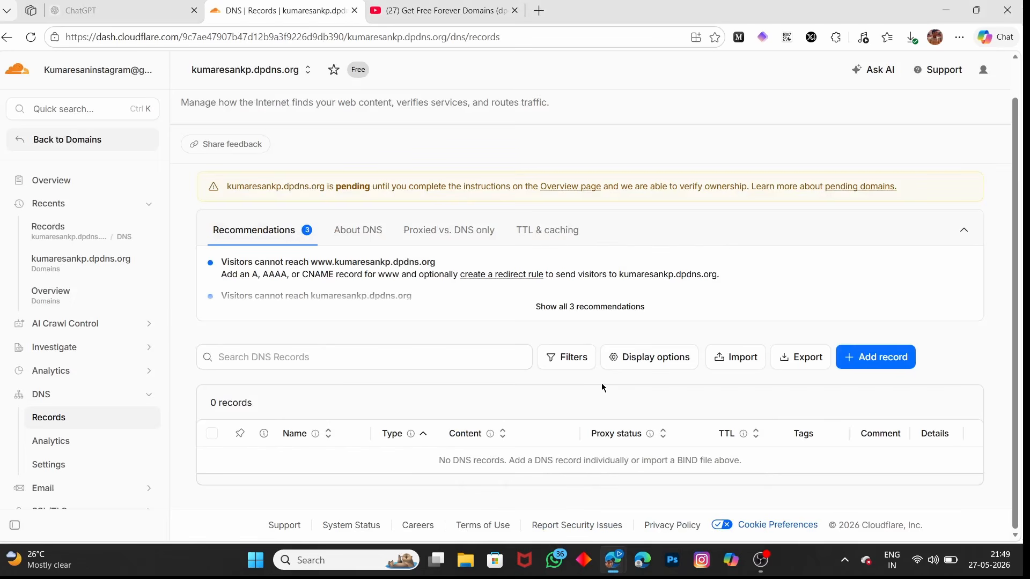